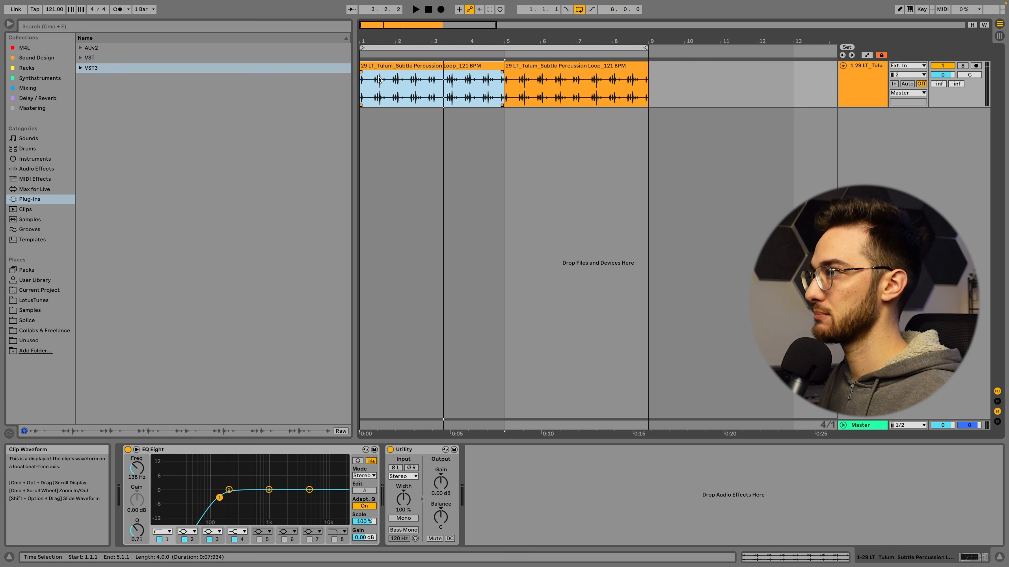
Step: Add a new MIDI track below the percussion loop track and unfold it
{"action": "key", "text": "space"}
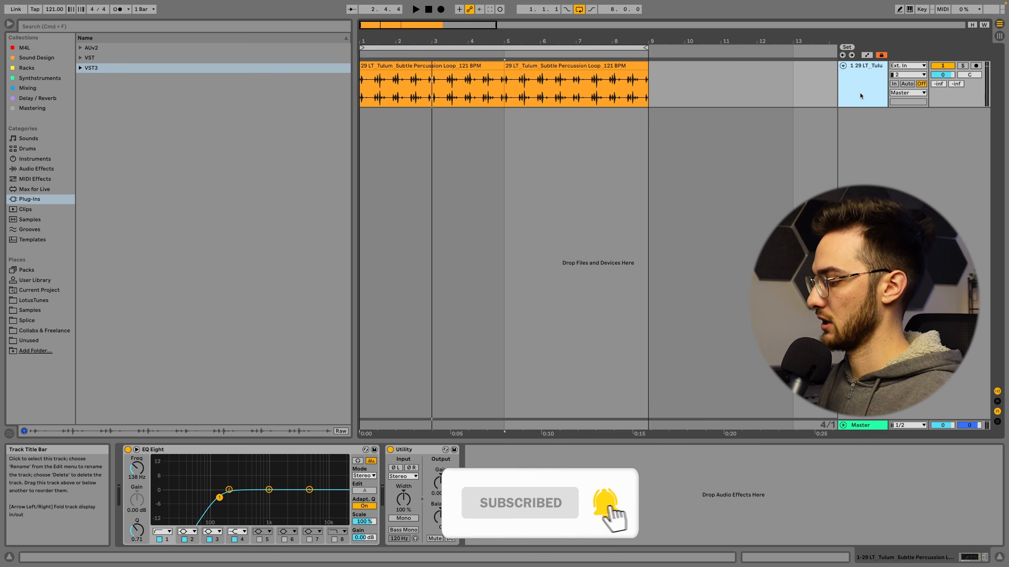
{"action": "key", "text": "super+shift+t"}
{"action": "left_click", "coordinate": [859, 134]}
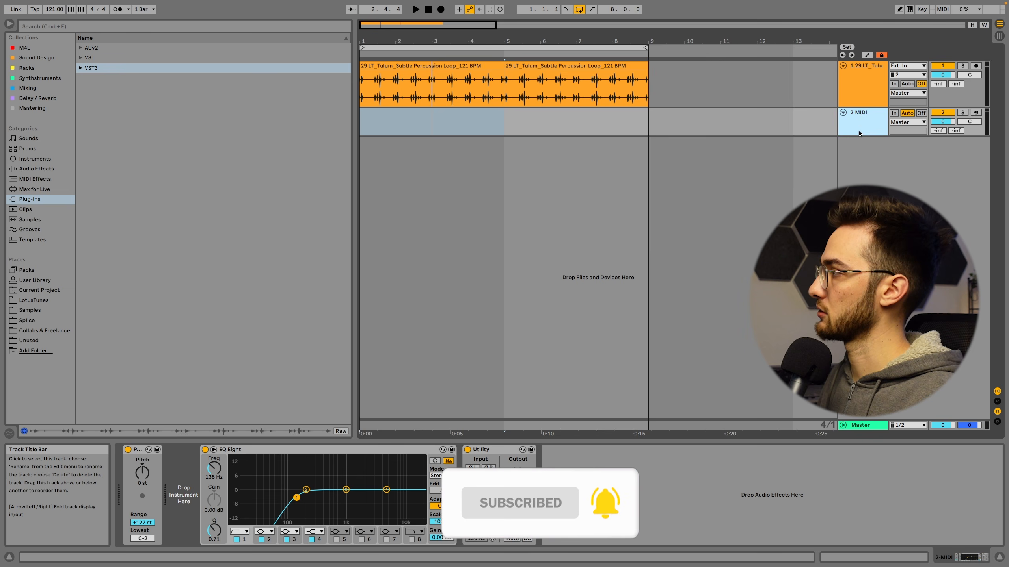
{"action": "key", "text": "Right"}
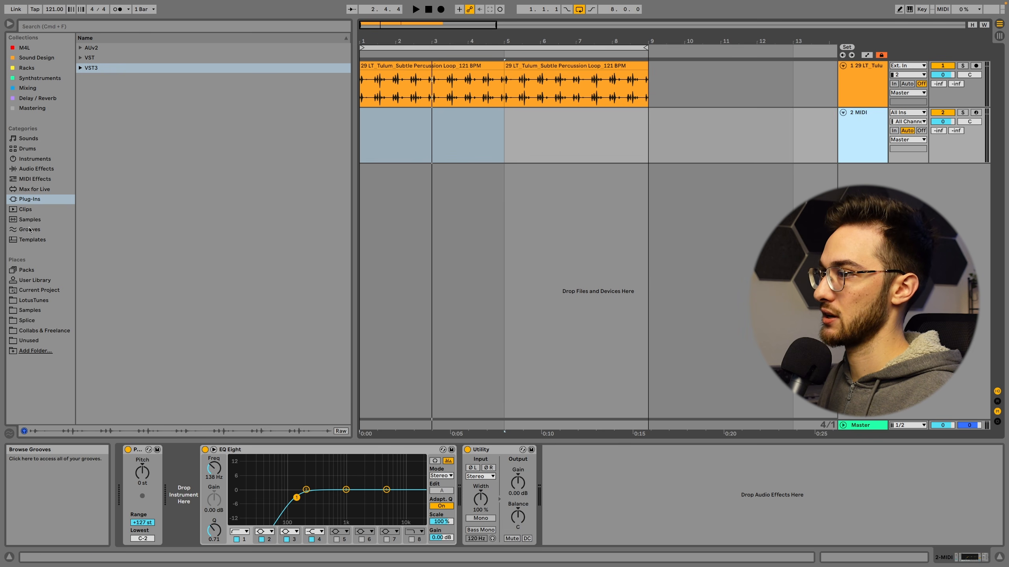
Step: Find the Wavetable preset Atmos Pad among the instruments, load it onto the new MIDI track, and arm the track for recording
{"action": "left_click", "coordinate": [35, 158]}
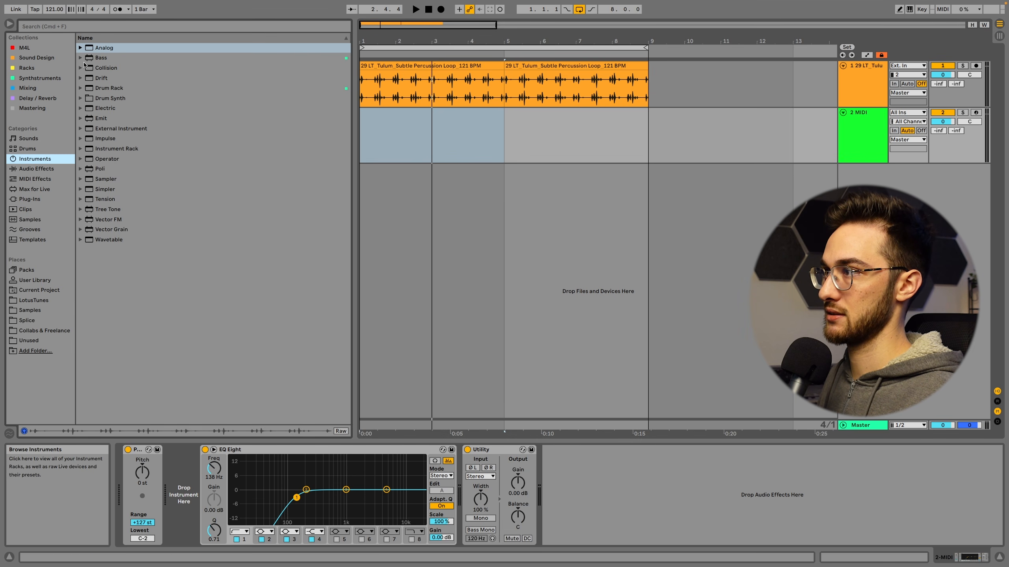
{"action": "left_click", "coordinate": [59, 28]}
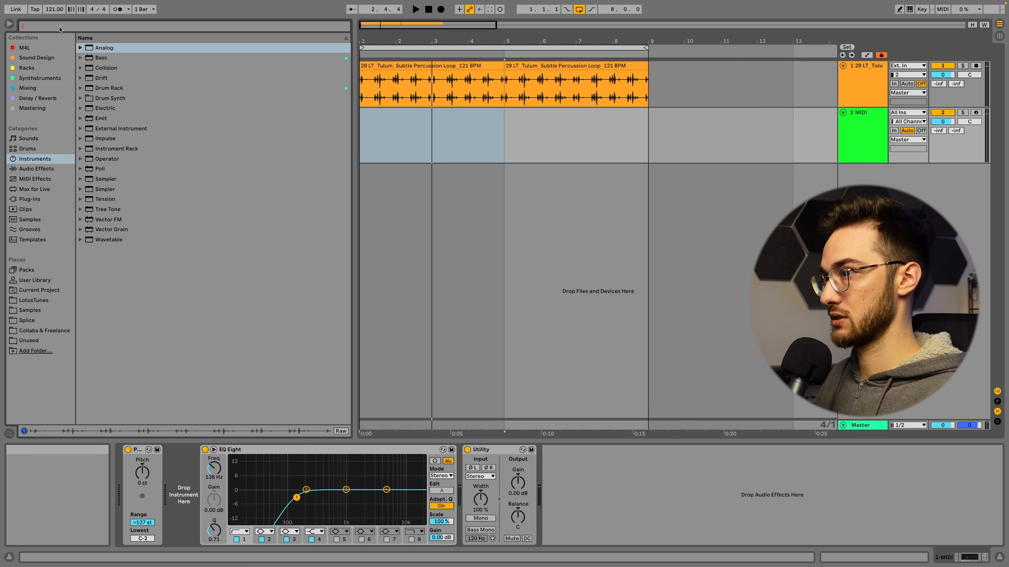
{"action": "type", "text": "atmos pad"}
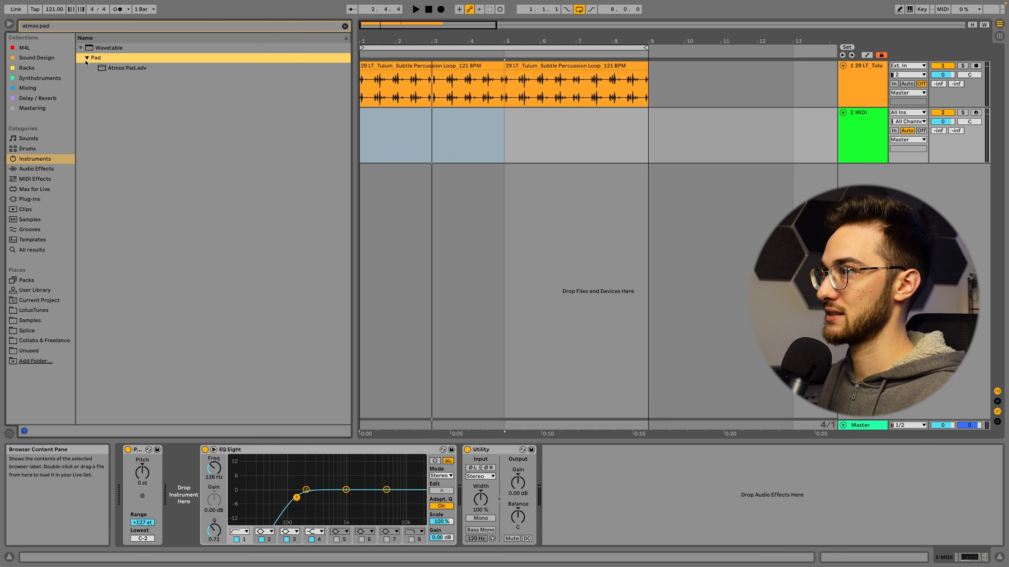
{"action": "left_click", "coordinate": [107, 70]}
{"action": "left_click_drag", "start_coordinate": [107, 70], "coordinate": [441, 146]}
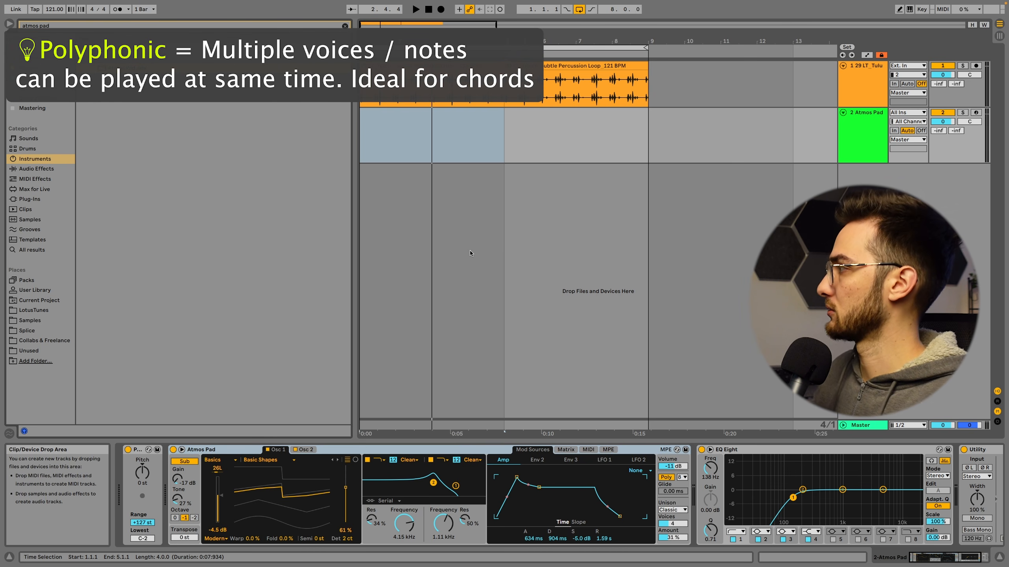
{"action": "left_click", "coordinate": [976, 113]}
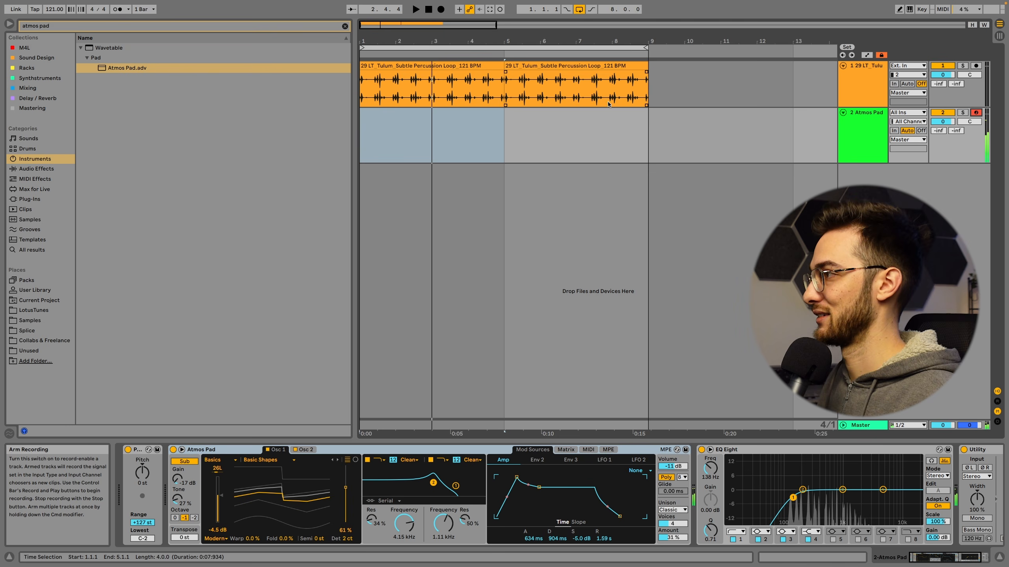
Step: Search the MIDI effects for "scale" and expand the Scale device's presets
{"action": "left_click", "coordinate": [89, 30]}
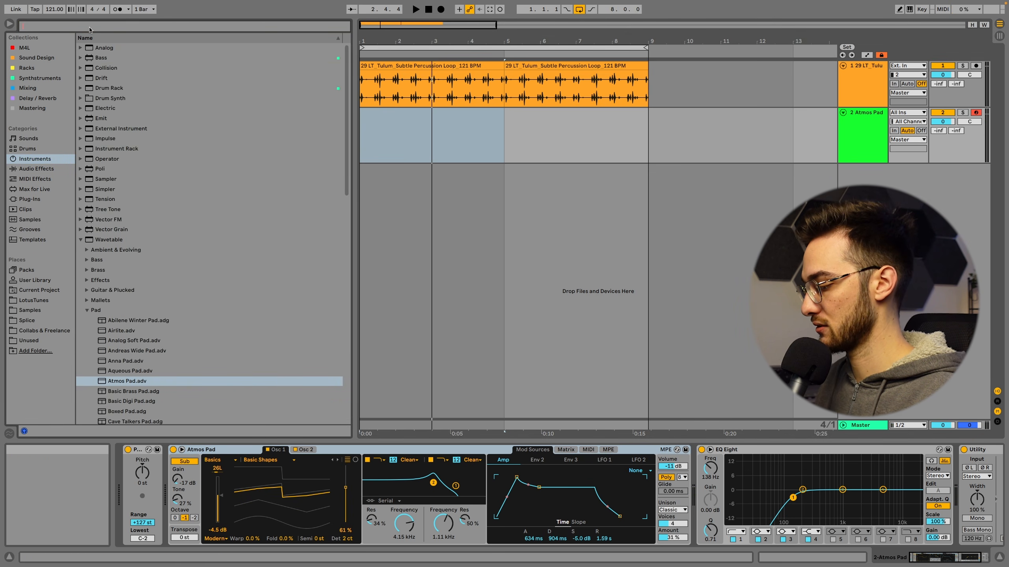
{"action": "type", "text": "scale"}
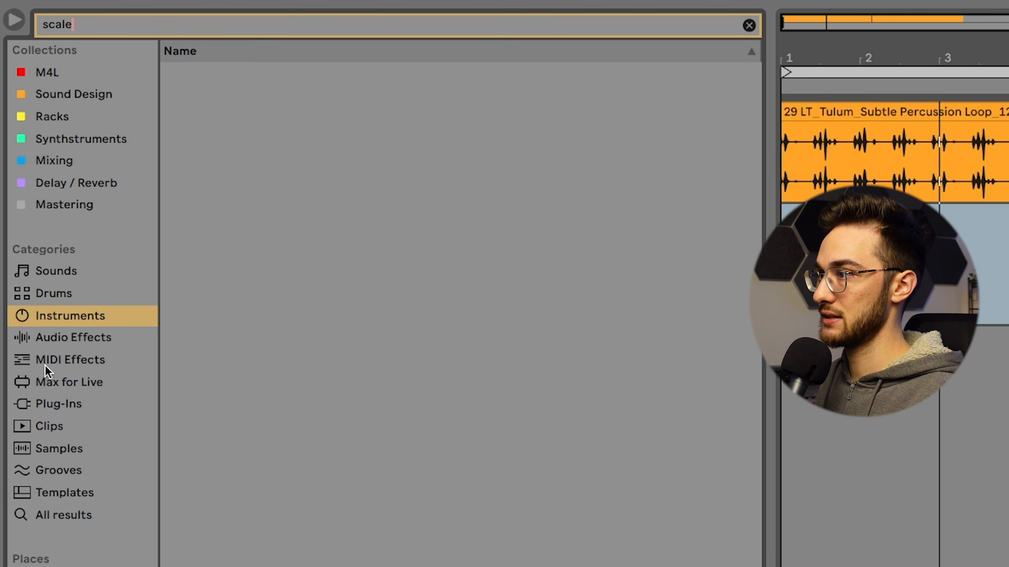
{"action": "left_click", "coordinate": [33, 178]}
{"action": "left_click", "coordinate": [173, 100]}
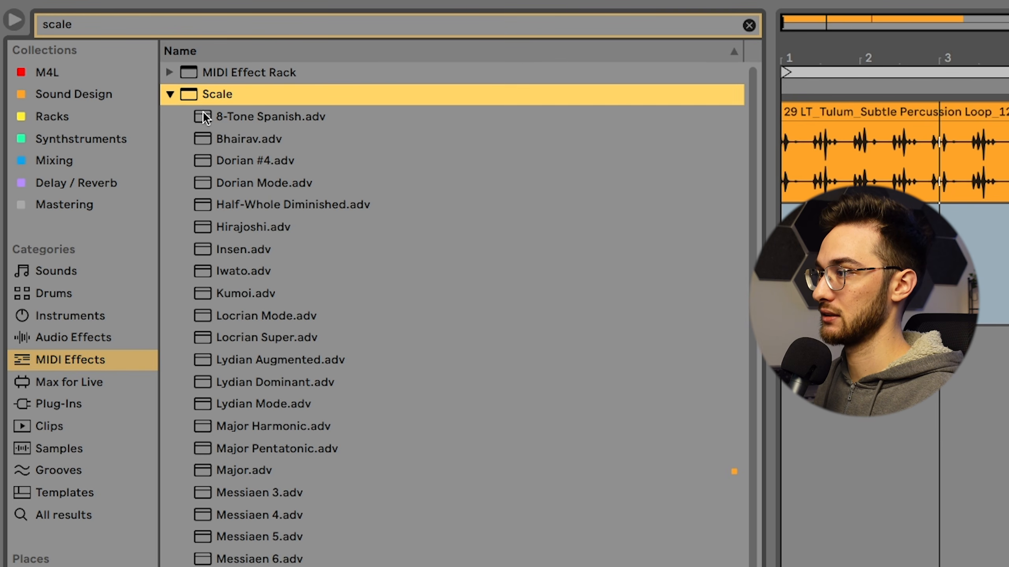
Step: Load the Phrygian Dominant scale preset between the Pitch device and the Atmos Pad instrument
{"action": "scroll", "coordinate": [378, 524], "scroll_direction": "down", "scroll_amount": 1}
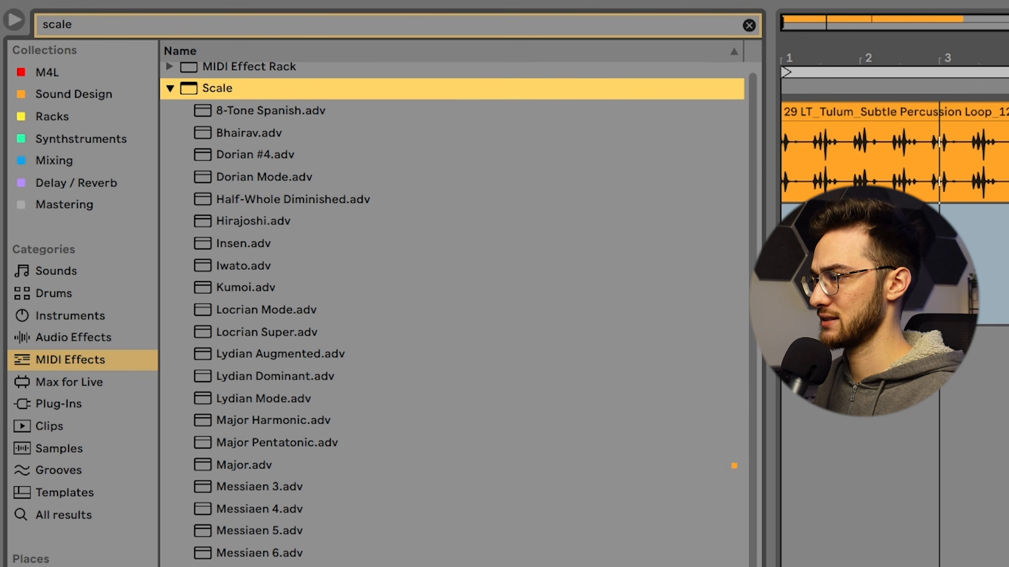
{"action": "left_click", "coordinate": [252, 404]}
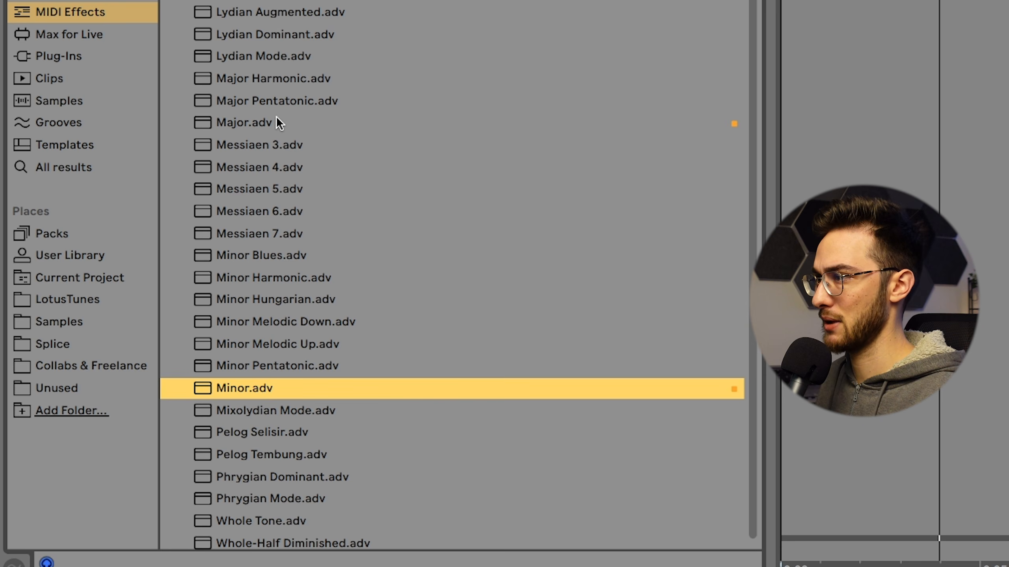
{"action": "left_click", "coordinate": [279, 123]}
{"action": "scroll", "coordinate": [317, 305], "scroll_direction": "down", "scroll_amount": 1}
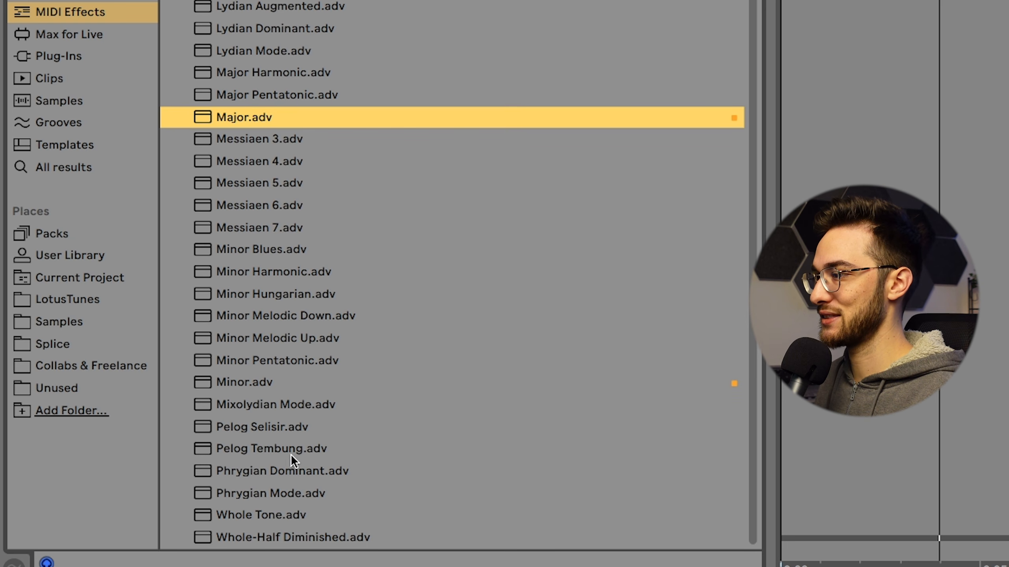
{"action": "scroll", "coordinate": [288, 420], "scroll_direction": "up", "scroll_amount": 1}
{"action": "left_click", "coordinate": [278, 476]}
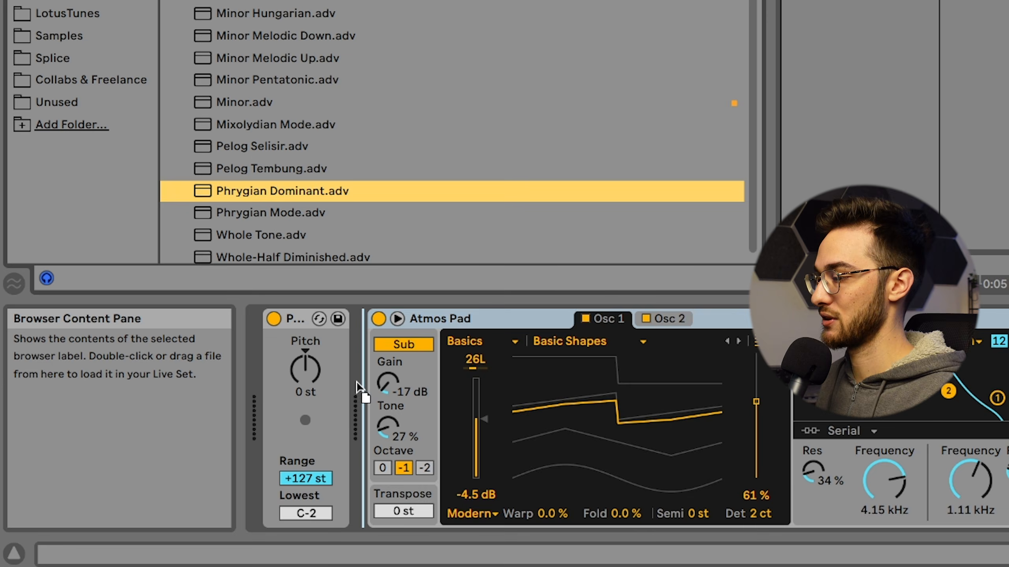
{"action": "left_click_drag", "start_coordinate": [356, 383], "coordinate": [371, 379]}
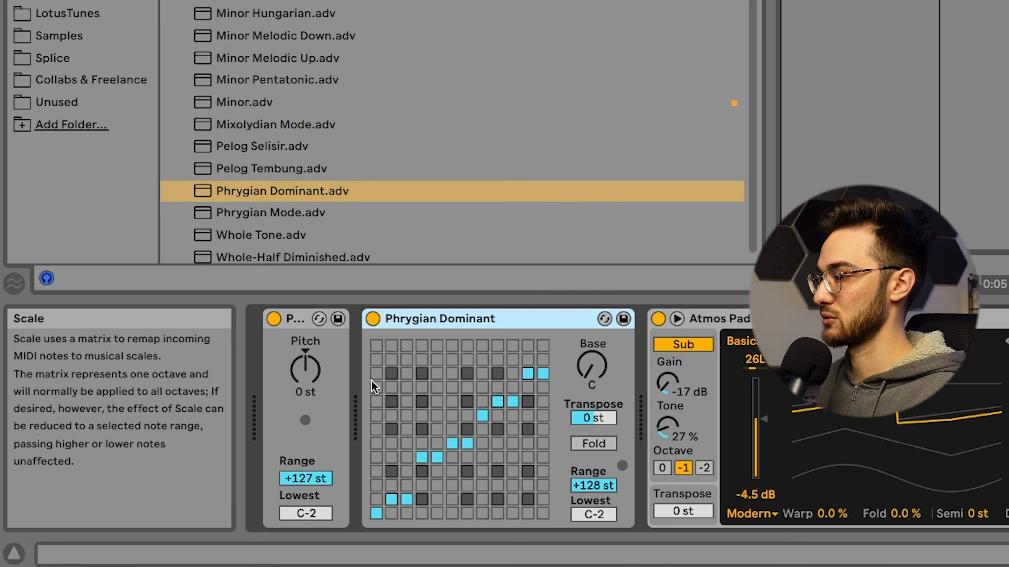
{"action": "left_click", "coordinate": [413, 320]}
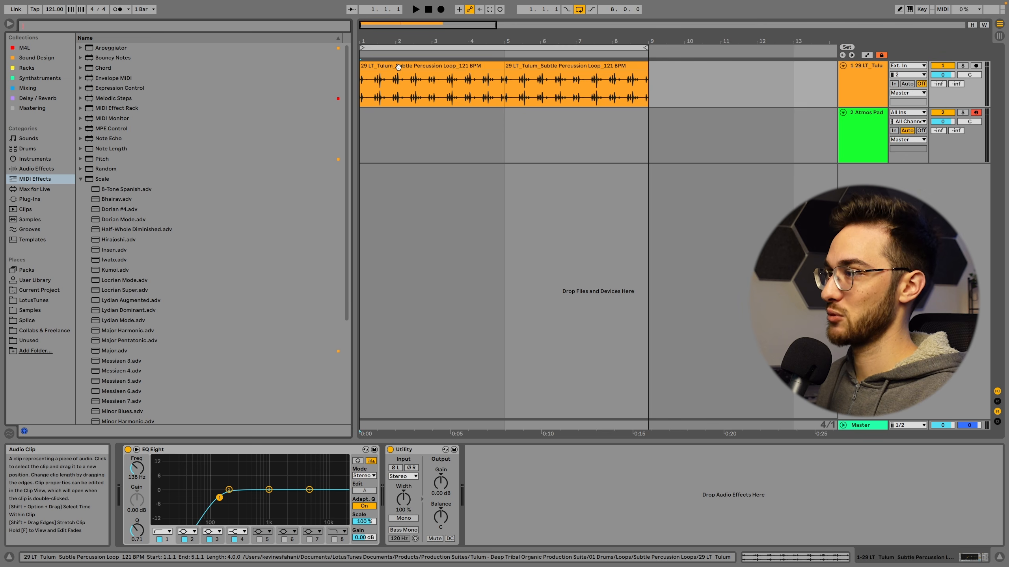
Step: Find the Vocoder among the audio effects and add it to the percussion loop track
{"action": "left_click", "coordinate": [399, 66]}
{"action": "left_click", "coordinate": [41, 27]}
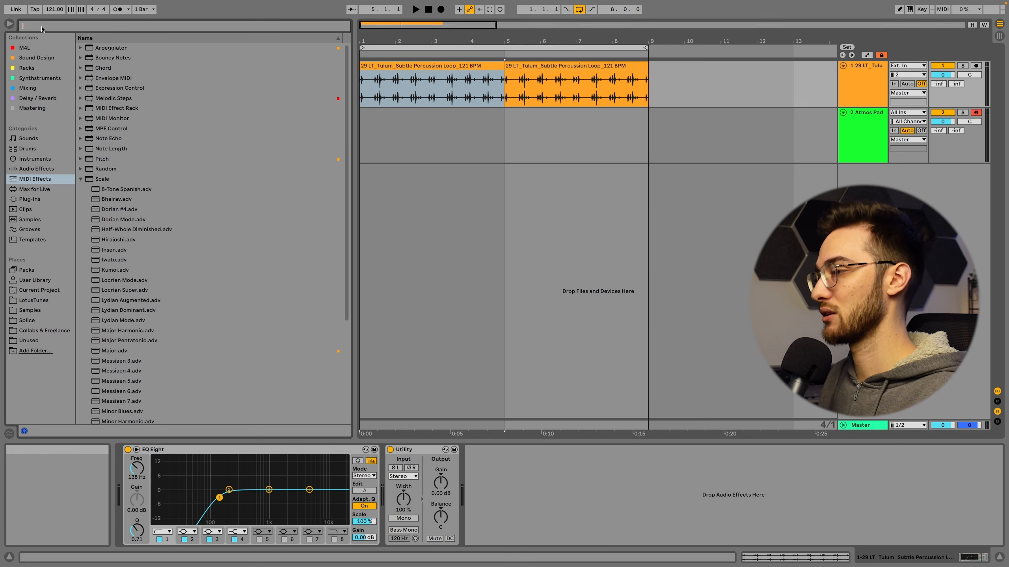
{"action": "type", "text": "voco"}
{"action": "left_click", "coordinate": [31, 169]}
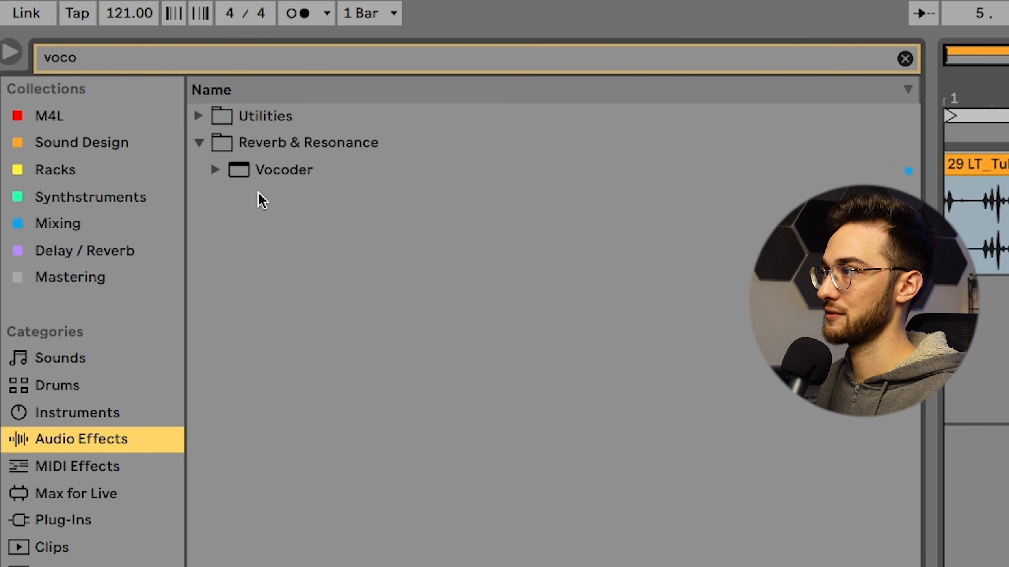
{"action": "left_click_drag", "start_coordinate": [266, 161], "coordinate": [1008, 206]}
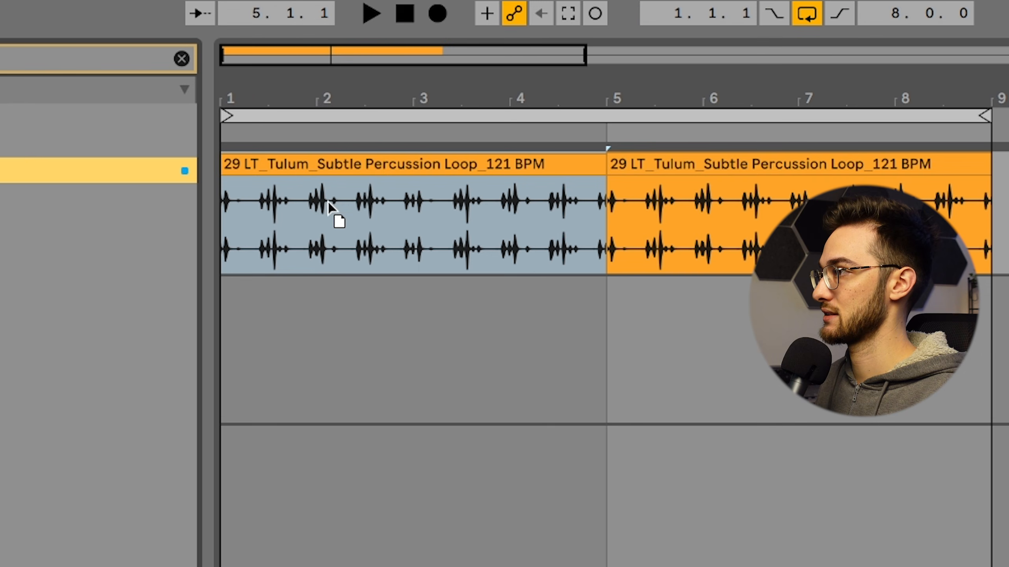
{"action": "left_click_drag", "start_coordinate": [332, 208], "coordinate": [331, 209]}
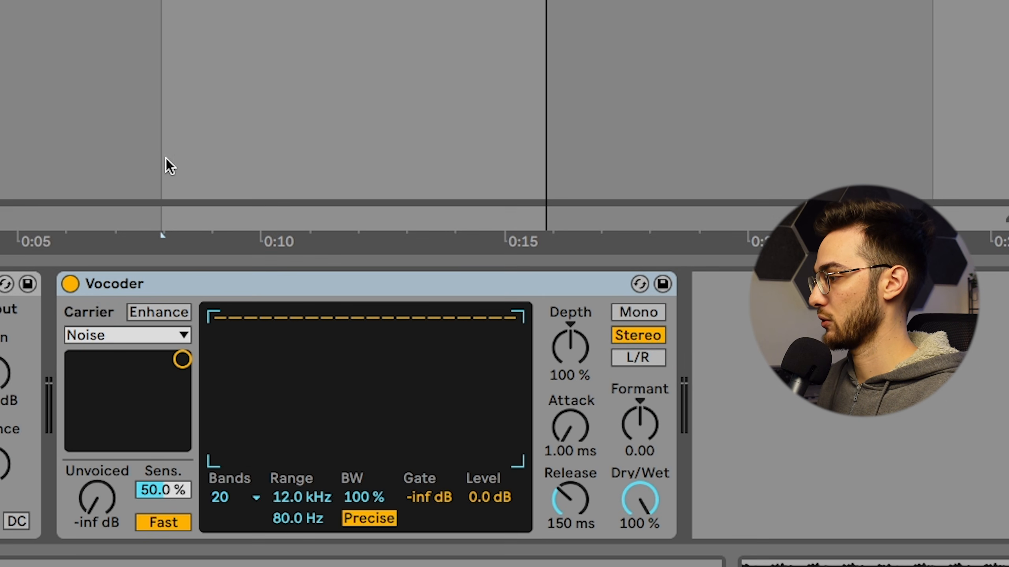
Step: Set the Vocoder's carrier to External with 2-Atmos Pad as its audio source
{"action": "left_click", "coordinate": [111, 339]}
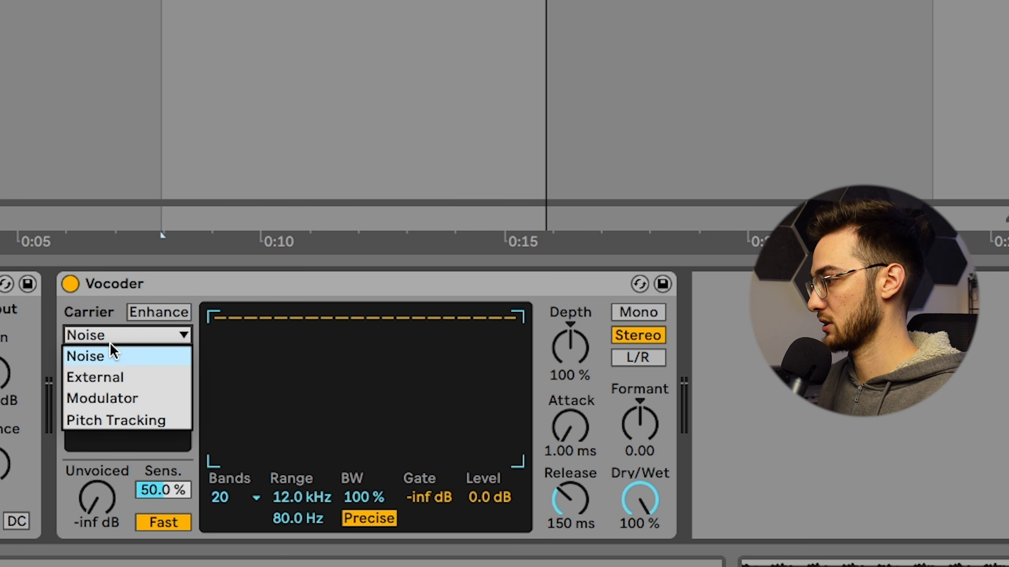
{"action": "left_click", "coordinate": [107, 382]}
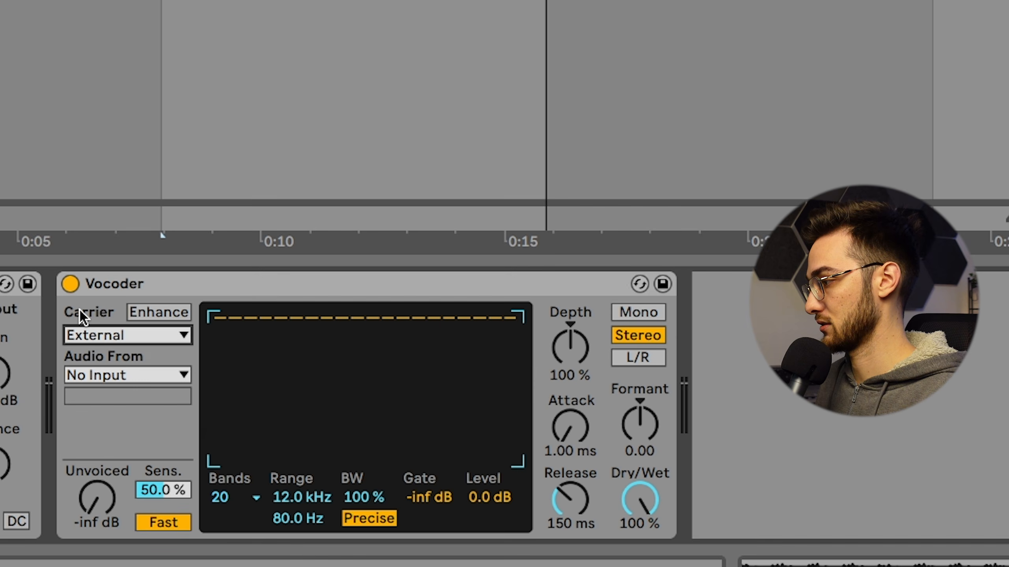
{"action": "left_click", "coordinate": [107, 377]}
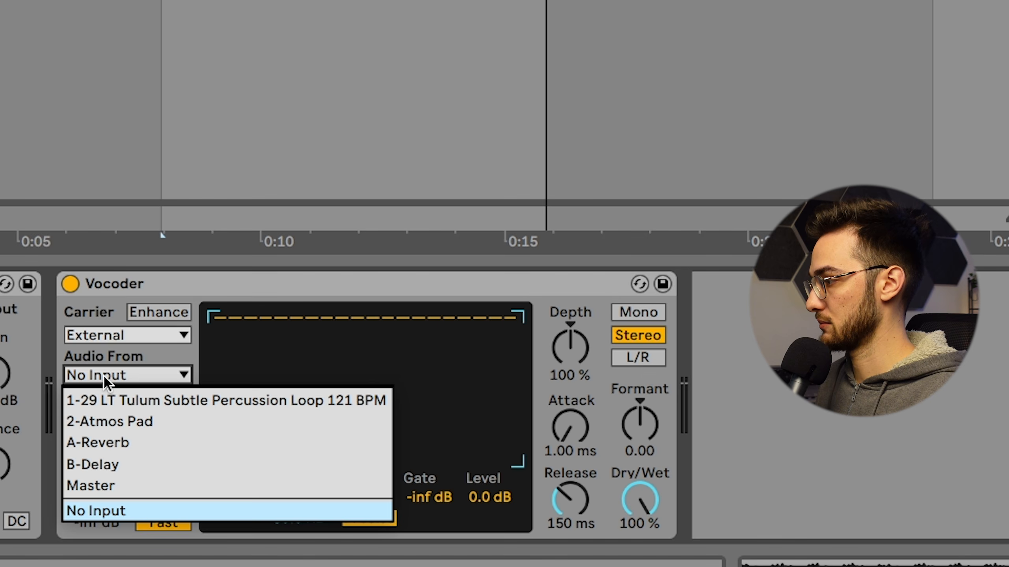
{"action": "left_click", "coordinate": [111, 428]}
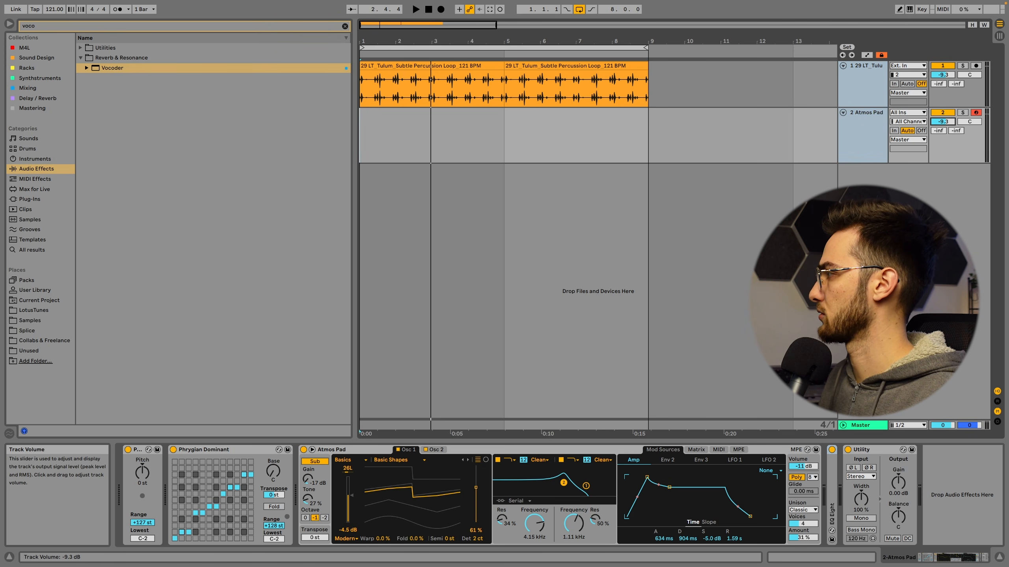
Step: Mute the Atmos Pad track and play the arrangement from the start to hear the vocoded loop
{"action": "left_click", "coordinate": [862, 135]}
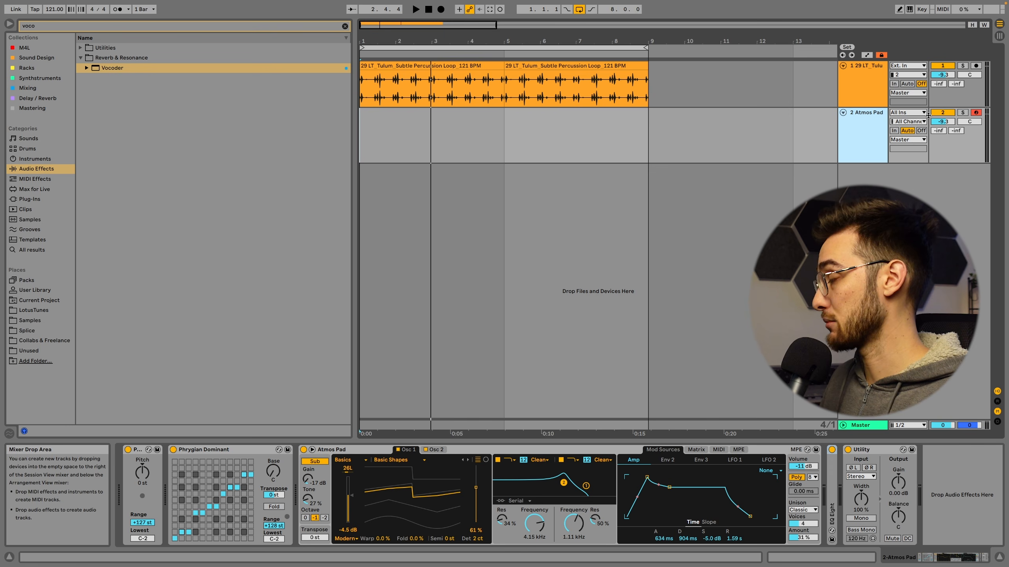
{"action": "left_click", "coordinate": [939, 113]}
{"action": "left_click", "coordinate": [858, 135]}
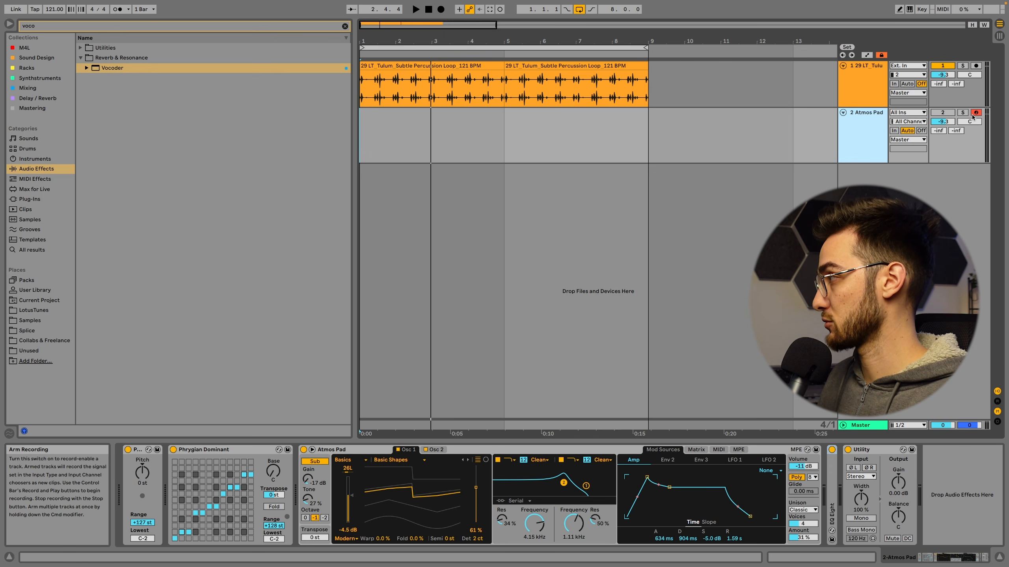
{"action": "left_click", "coordinate": [383, 127]}
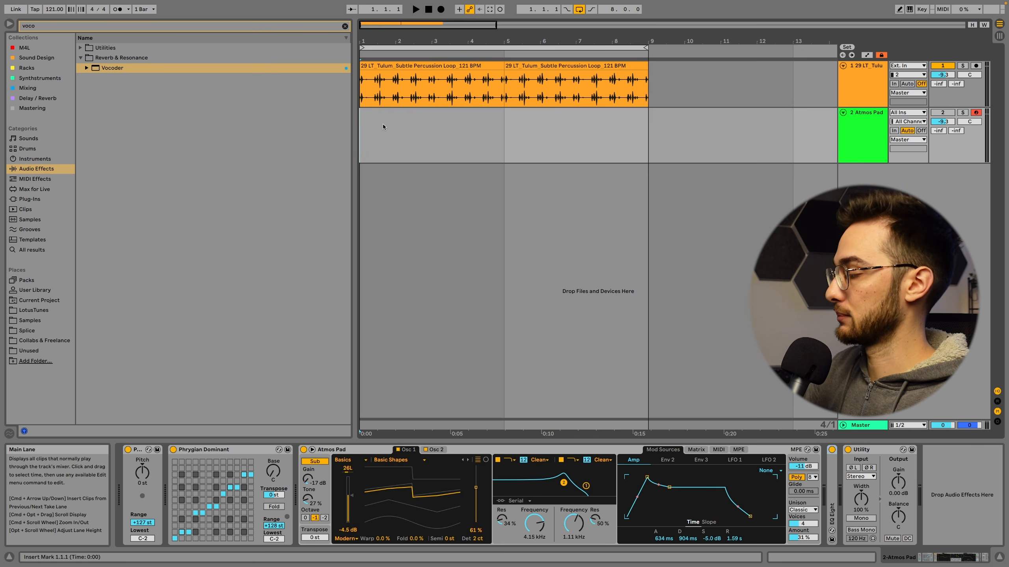
{"action": "key", "text": "space"}
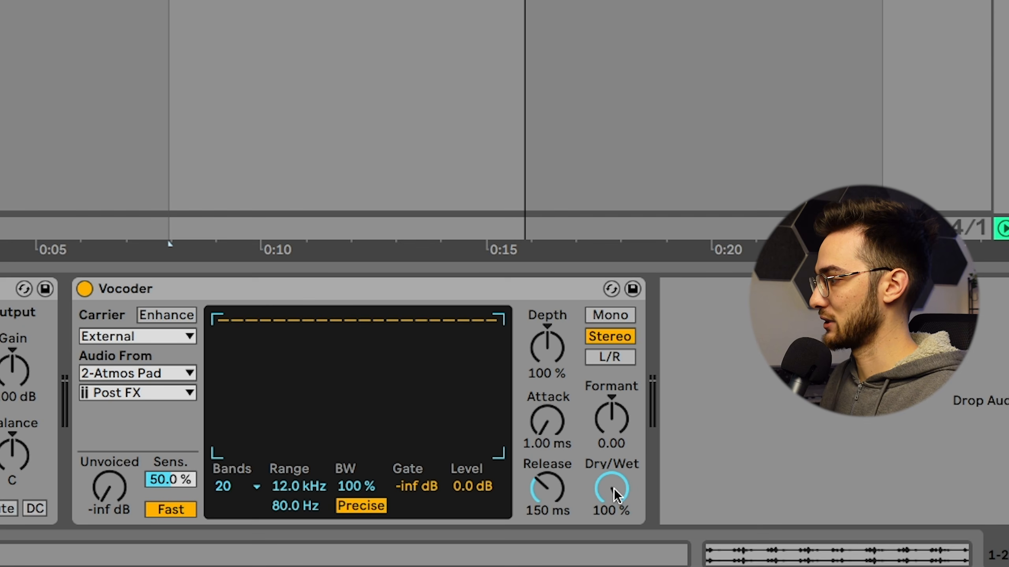
Step: Lower the Vocoder's dry/wet mix to 50.5 % while auditioning the percussion loop
{"action": "left_click", "coordinate": [615, 495]}
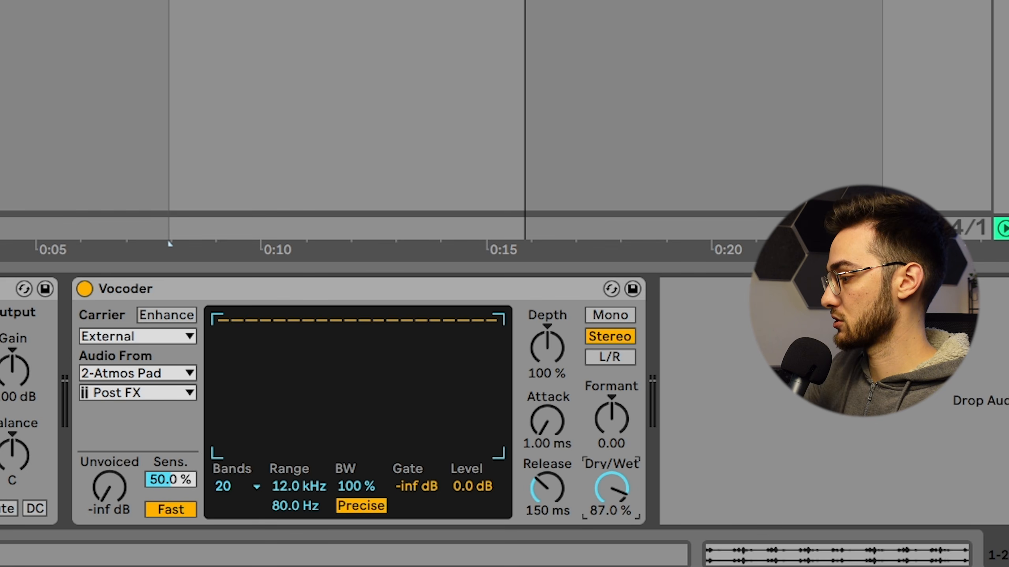
{"action": "key", "text": "space"}
{"action": "left_click_drag", "start_coordinate": [617, 492], "coordinate": [612, 457]}
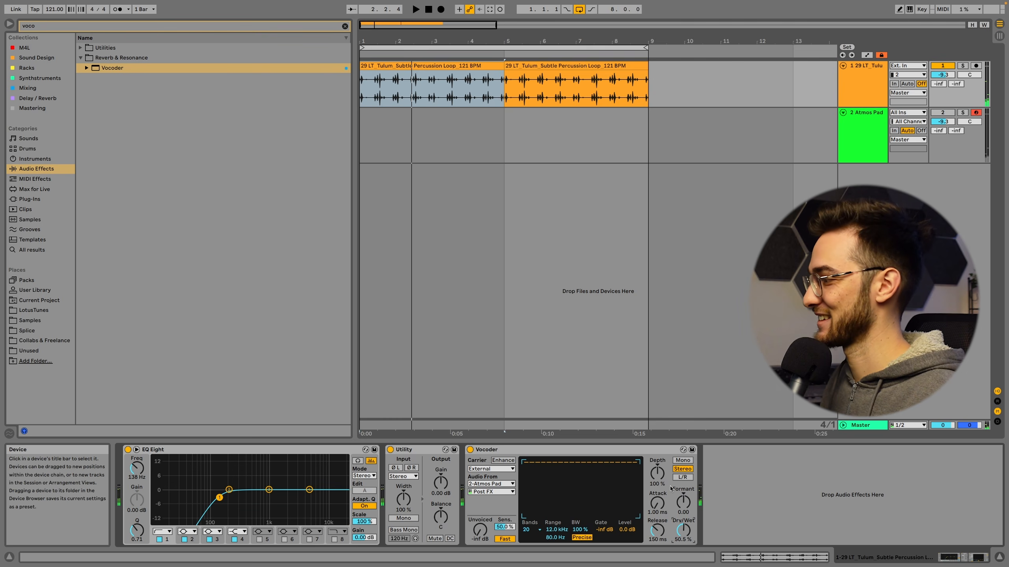
Step: Create a four-bar MIDI clip with a one-bar C3 note at the start of the Atmos Pad track and open it for note editing
{"action": "left_click", "coordinate": [365, 126]}
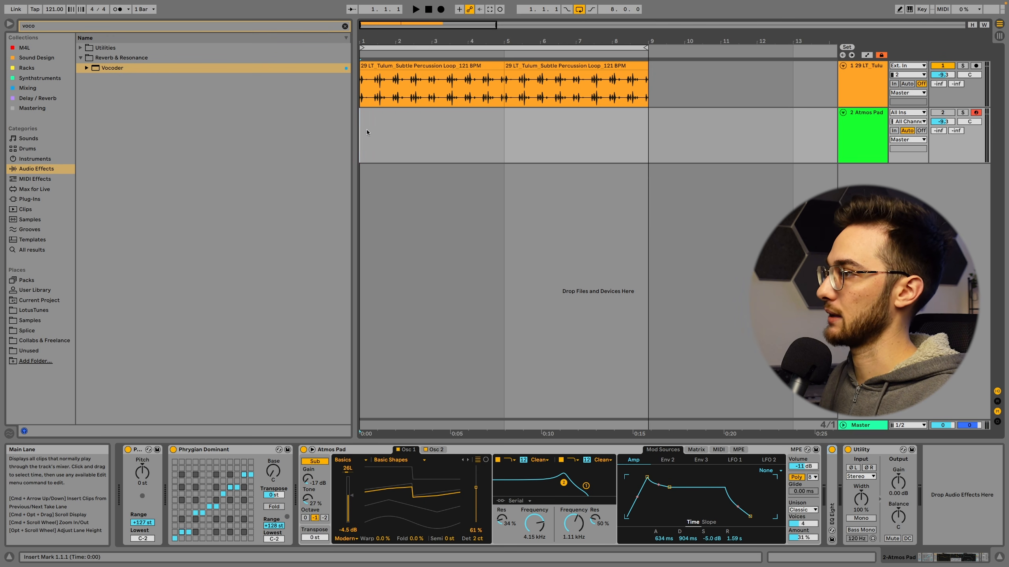
{"action": "key", "text": "super+shift+m"}
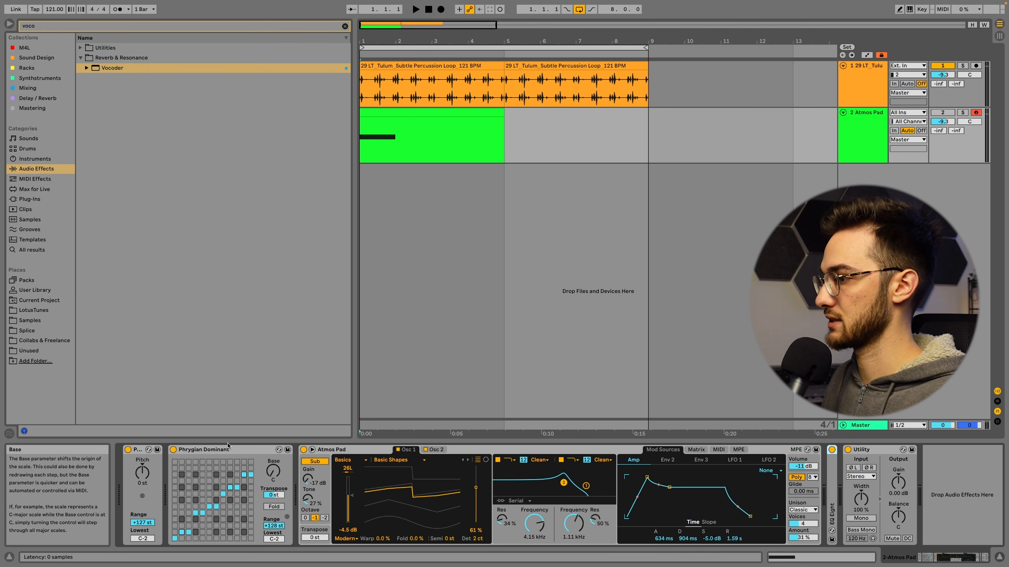
{"action": "left_click", "coordinate": [221, 449]}
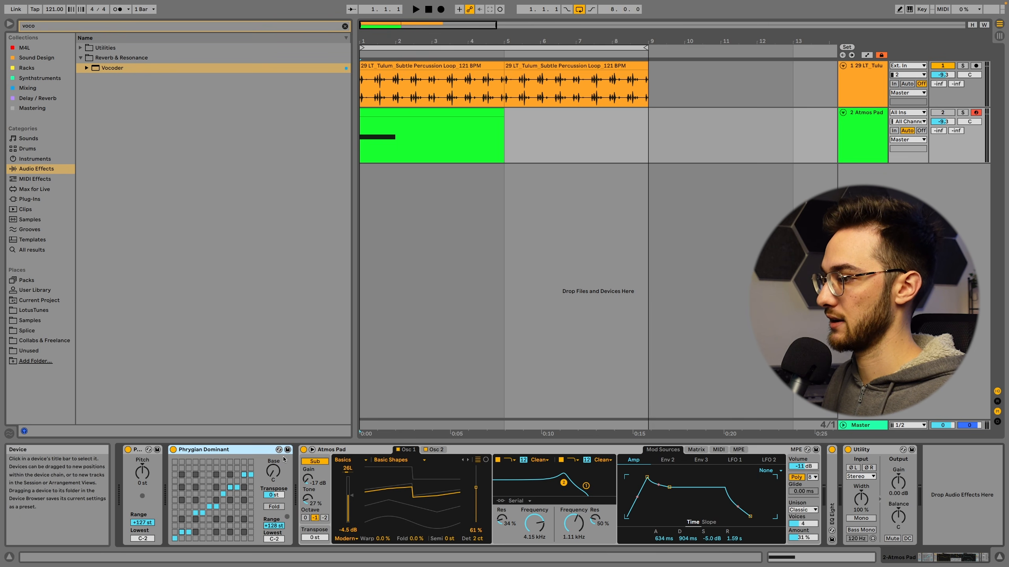
{"action": "double_click", "coordinate": [427, 114]}
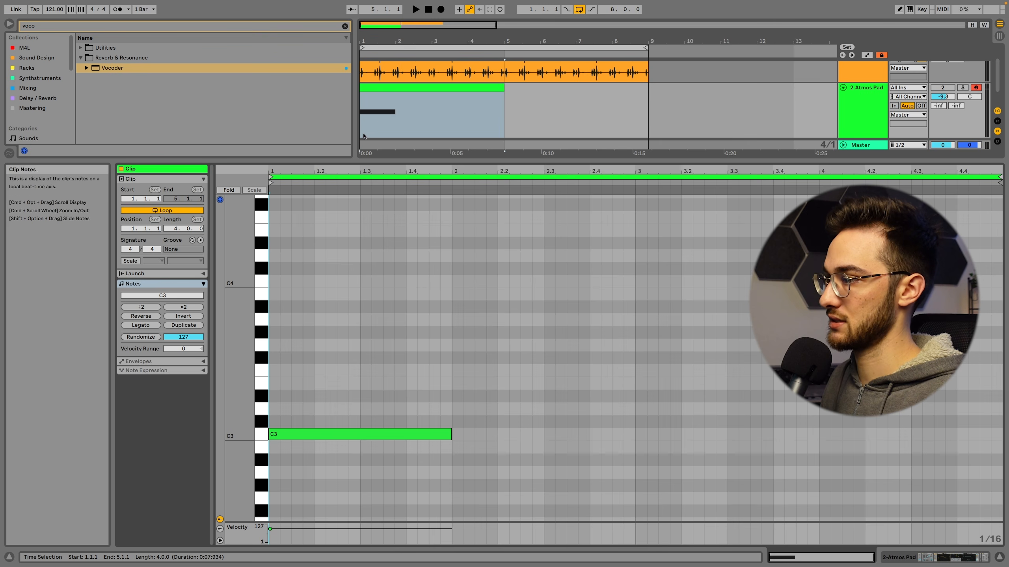
Step: Enable scale highlighting for the Atmos Pad clip with C Phrygian Dominant as the scale
{"action": "left_click", "coordinate": [130, 261]}
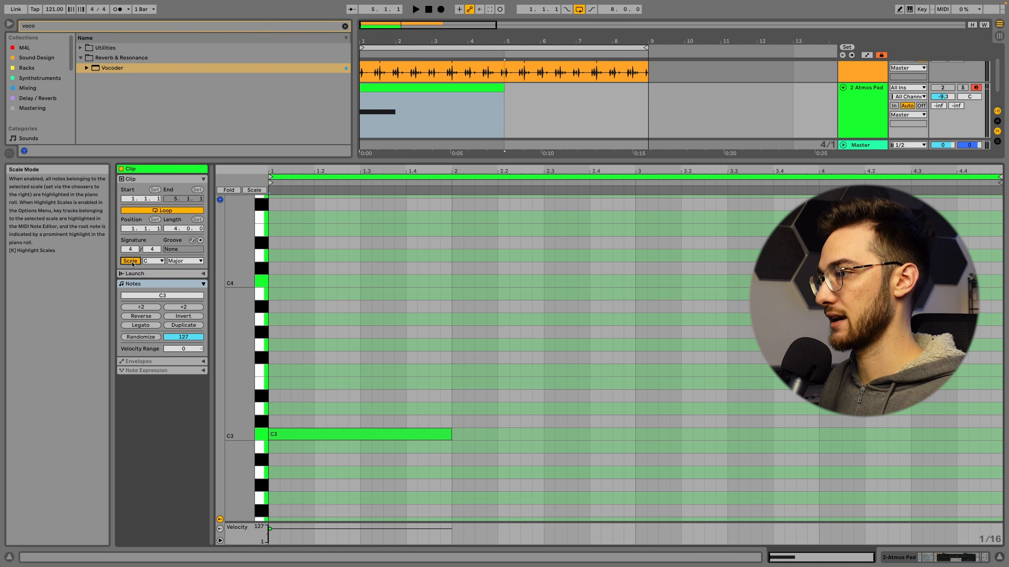
{"action": "left_click", "coordinate": [177, 262]}
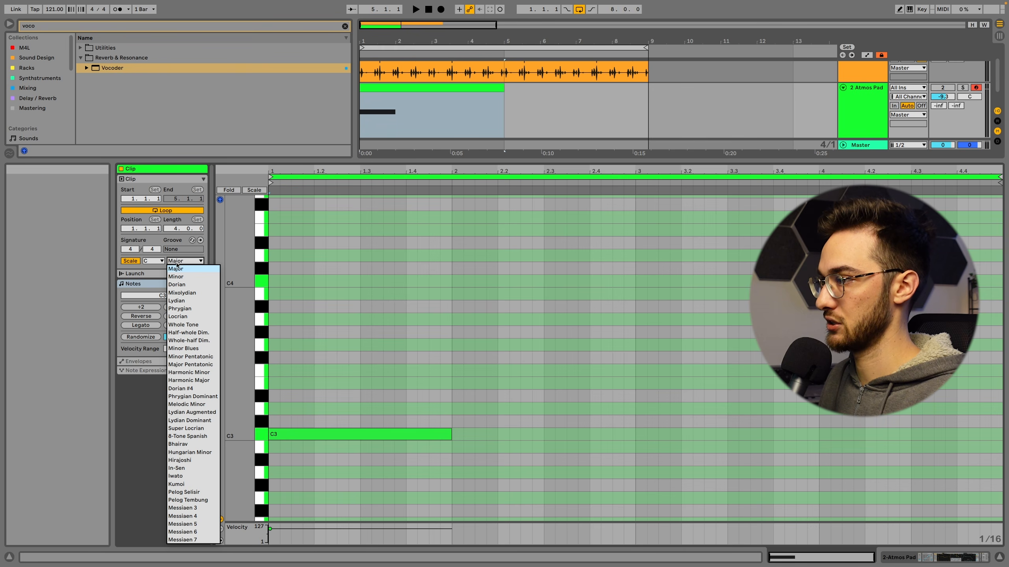
{"action": "left_click", "coordinate": [195, 397]}
Step: Copy the C3 note up to E3 and A♭3 to form a bar 1 chord and play it briefly
{"action": "left_click", "coordinate": [292, 432]}
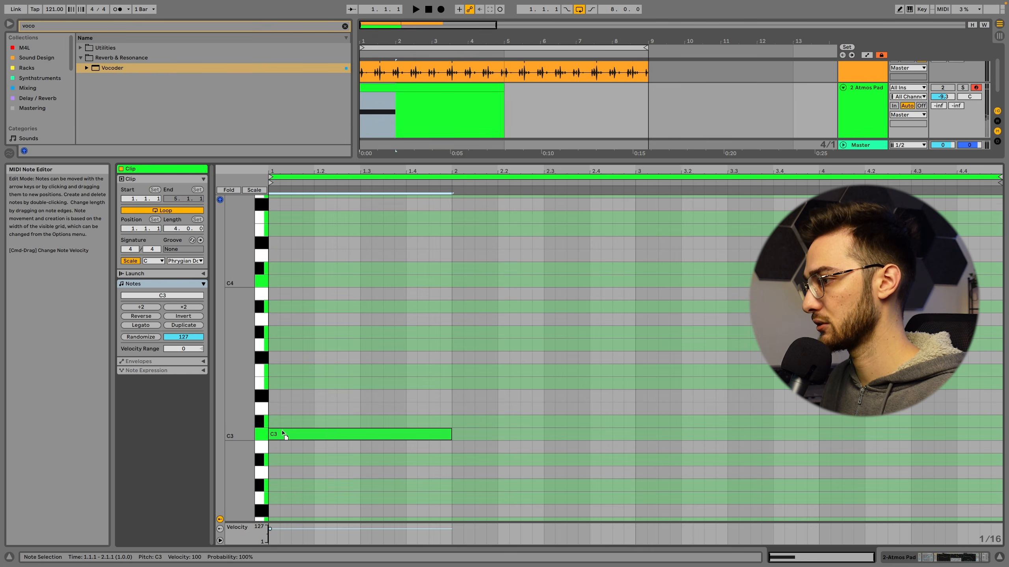
{"action": "left_click_drag", "start_coordinate": [288, 433], "coordinate": [295, 334], "text": "alt"}
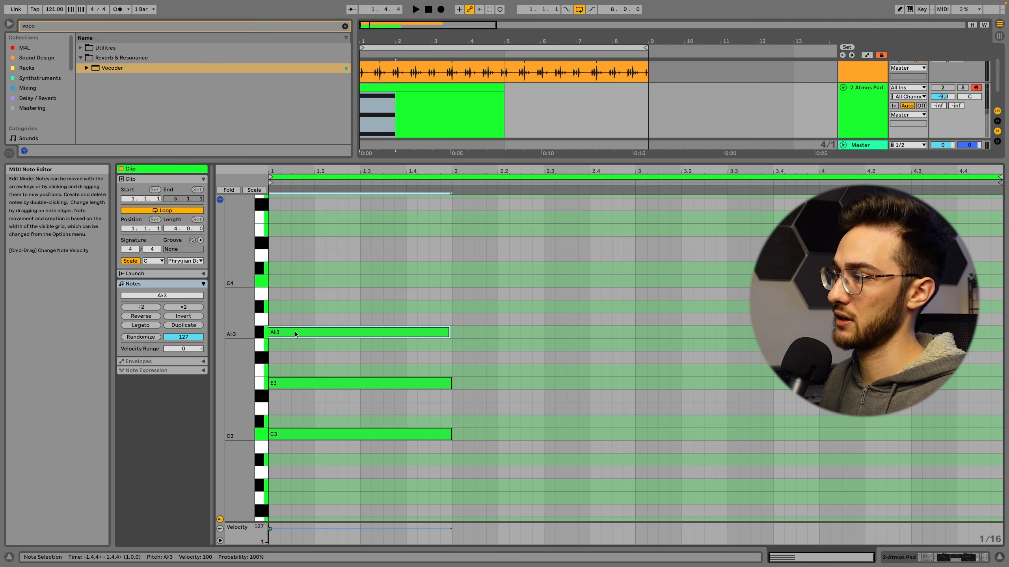
{"action": "key", "text": "space"}
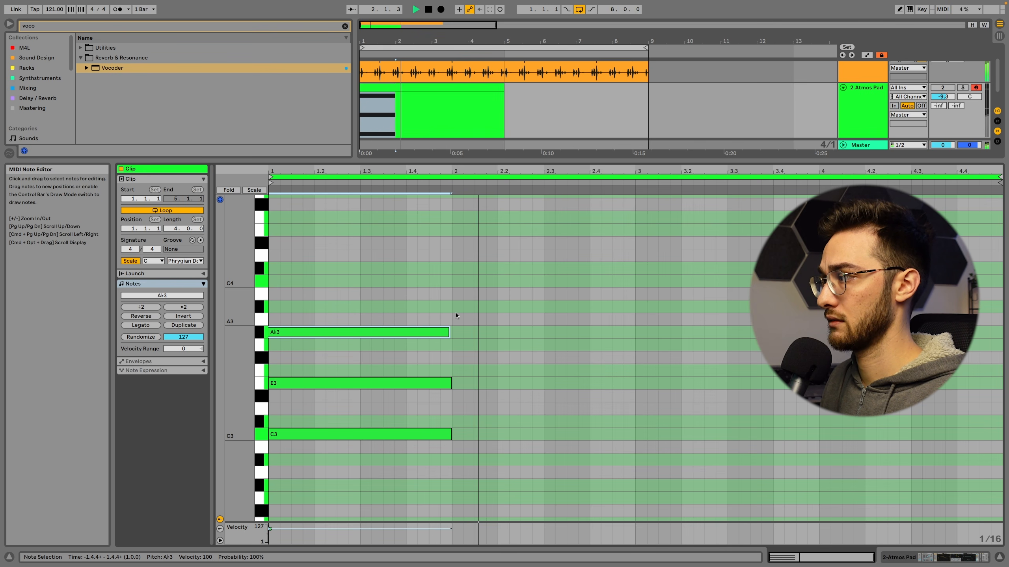
{"action": "key", "text": "space"}
Step: Duplicate the chord into bar 2 and move the copied notes to D♭3, F3 and B♭3
{"action": "key", "text": "ctrl+a"}
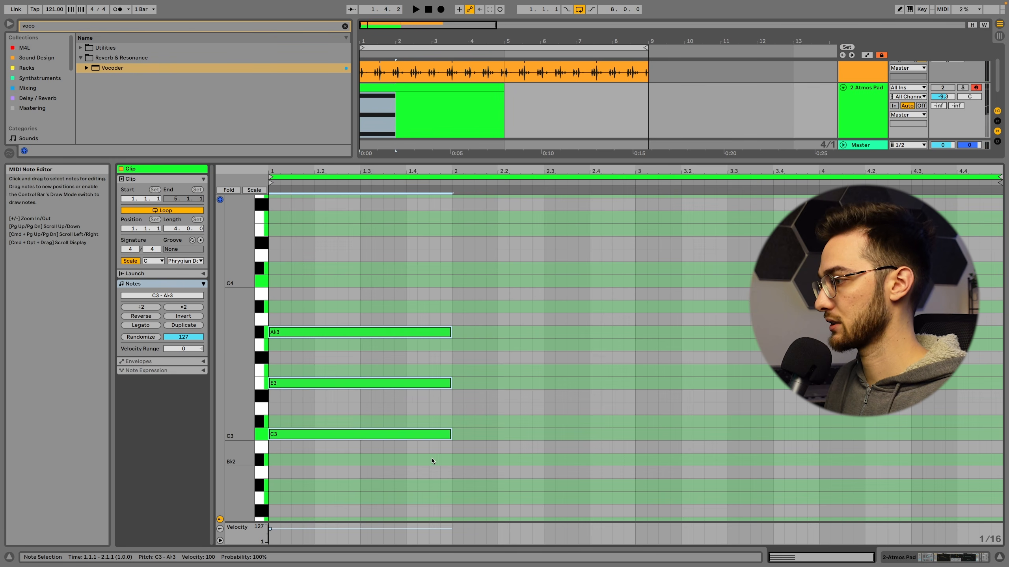
{"action": "key", "text": "ctrl+d"}
{"action": "left_click", "coordinate": [487, 362]}
{"action": "left_click_drag", "start_coordinate": [469, 435], "coordinate": [470, 423]}
{"action": "left_click_drag", "start_coordinate": [474, 386], "coordinate": [475, 375]}
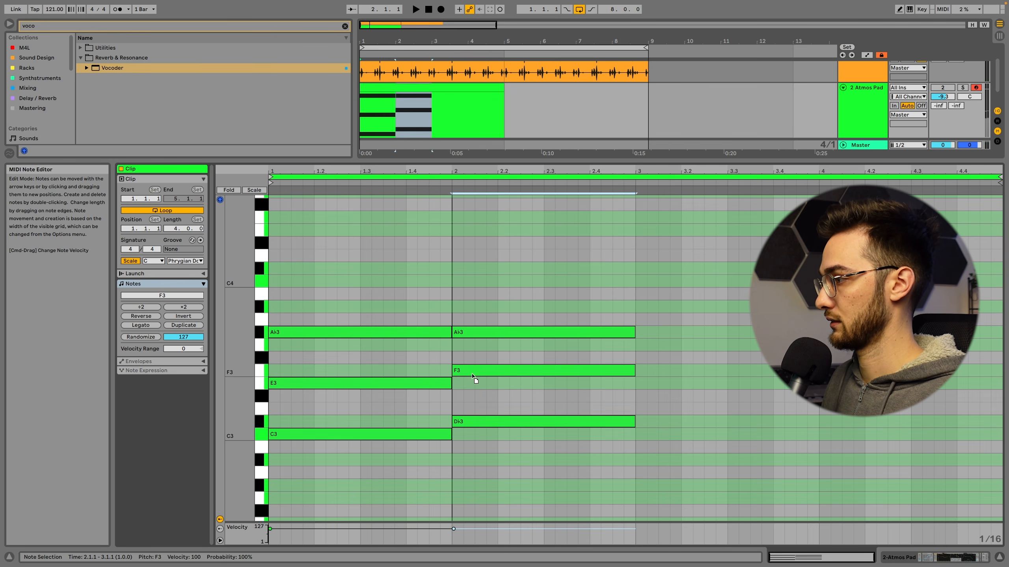
{"action": "left_click_drag", "start_coordinate": [487, 333], "coordinate": [568, 431]}
Step: Duplicate the bar 2 chord into bar 3 and move the copied notes to B♭2, G3 and D♭4
{"action": "key", "text": "super+d"}
{"action": "left_click", "coordinate": [693, 330]}
{"action": "left_click_drag", "start_coordinate": [665, 305], "coordinate": [664, 267]}
{"action": "left_click_drag", "start_coordinate": [662, 372], "coordinate": [662, 349]}
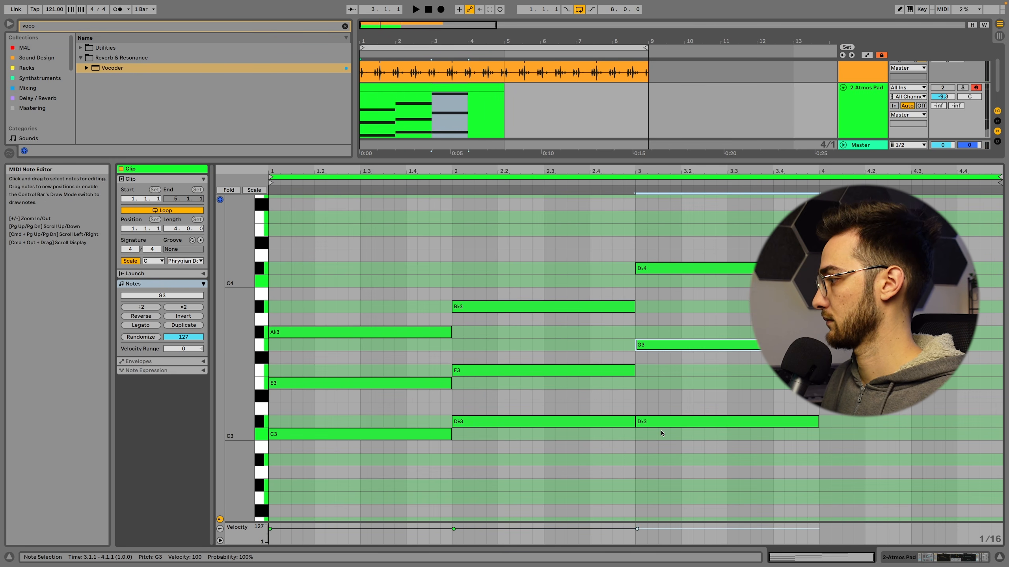
{"action": "left_click_drag", "start_coordinate": [662, 424], "coordinate": [662, 464]}
Step: Duplicate the bar 3 chord into bar 4 and move its outer notes to A♭2 and E4
{"action": "left_click_drag", "start_coordinate": [685, 479], "coordinate": [751, 267]}
{"action": "key", "text": "super+d"}
{"action": "left_click_drag", "start_coordinate": [854, 460], "coordinate": [853, 485]}
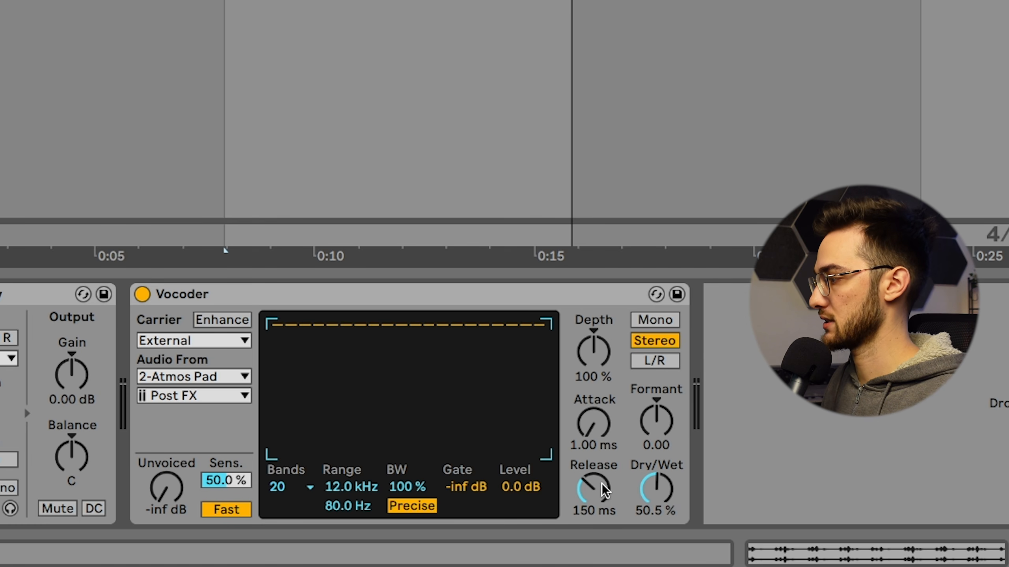
Step: Tune the Vocoder while the loop plays, setting release to 514 ms and formant to -19.4
{"action": "left_click", "coordinate": [601, 502]}
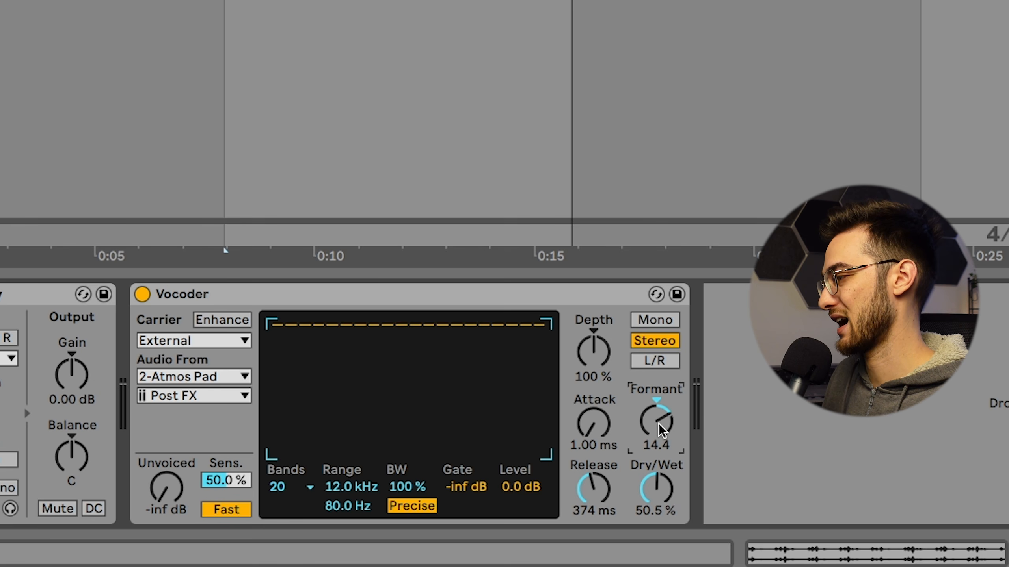
{"action": "key", "text": "Delete"}
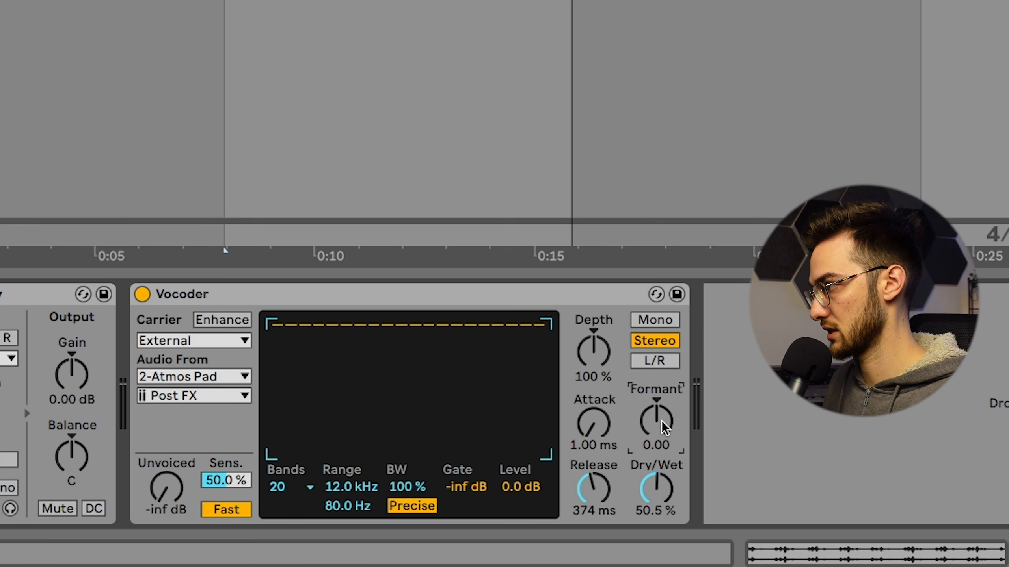
{"action": "key", "text": "space"}
{"action": "left_click_drag", "start_coordinate": [661, 421], "coordinate": [661, 416]}
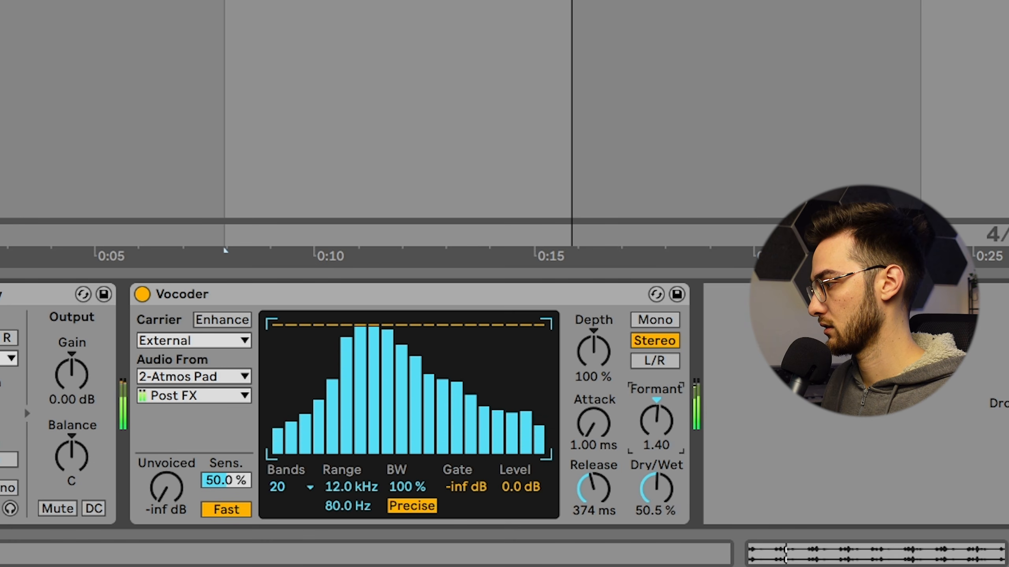
{"action": "mouse_move", "coordinate": [595, 481]}
{"action": "left_mouse_down"}
{"action": "mouse_move", "coordinate": [595, 502]}
{"action": "mouse_move", "coordinate": [595, 473]}
{"action": "left_mouse_up"}
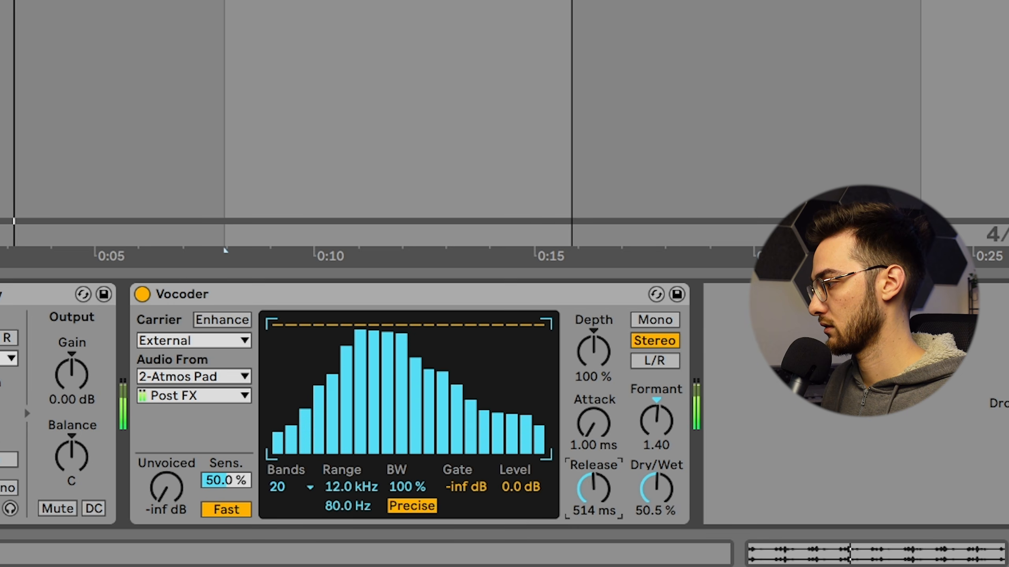
{"action": "mouse_move", "coordinate": [661, 421]}
{"action": "left_mouse_down"}
{"action": "mouse_move", "coordinate": [662, 412]}
{"action": "mouse_move", "coordinate": [661, 438]}
{"action": "left_mouse_up"}
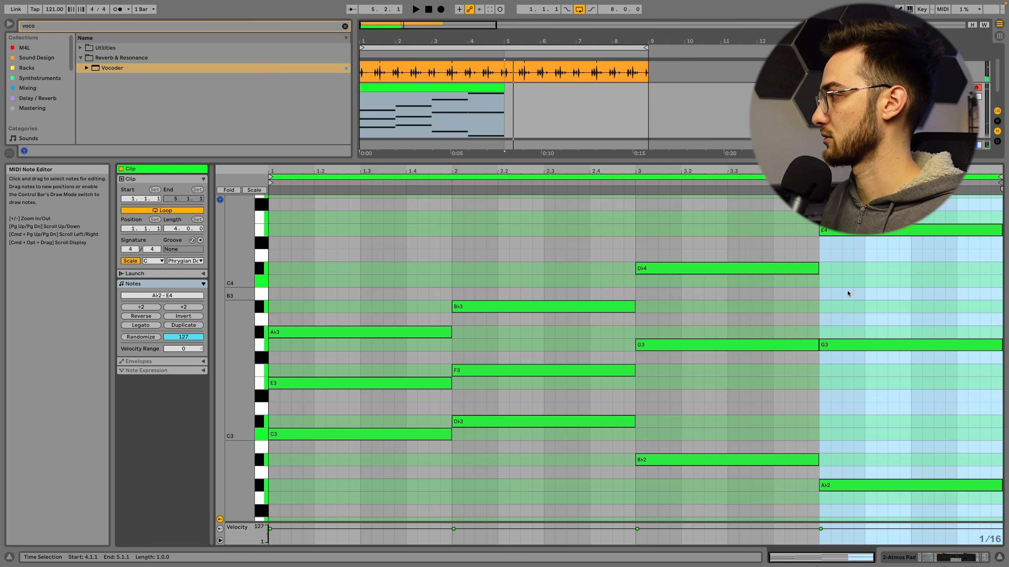
Step: Lower the bar 4 chord's top note to C4 and raise its bass note to B♭2
{"action": "left_click_drag", "start_coordinate": [834, 230], "coordinate": [834, 283]}
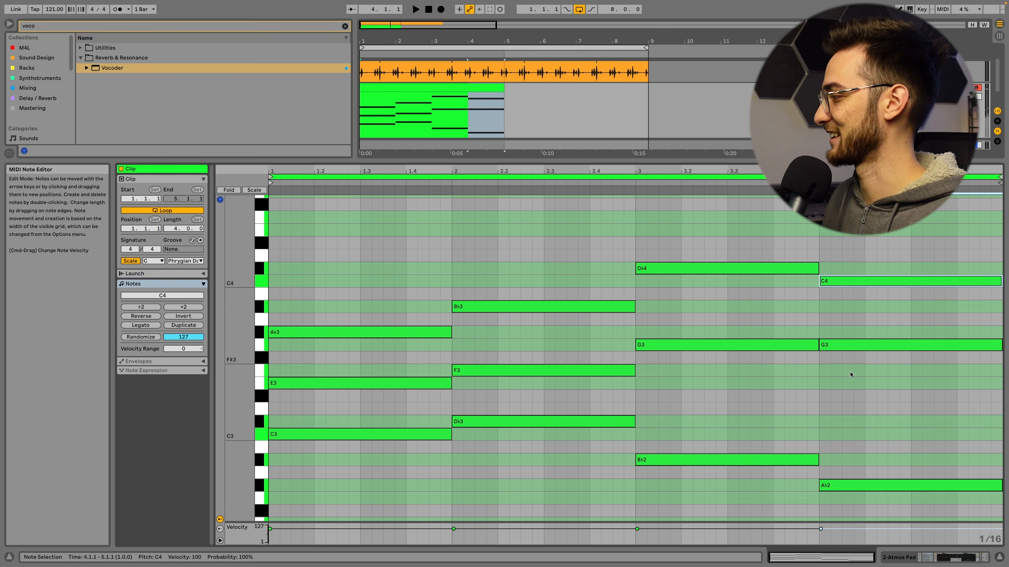
{"action": "left_click_drag", "start_coordinate": [850, 485], "coordinate": [842, 459]}
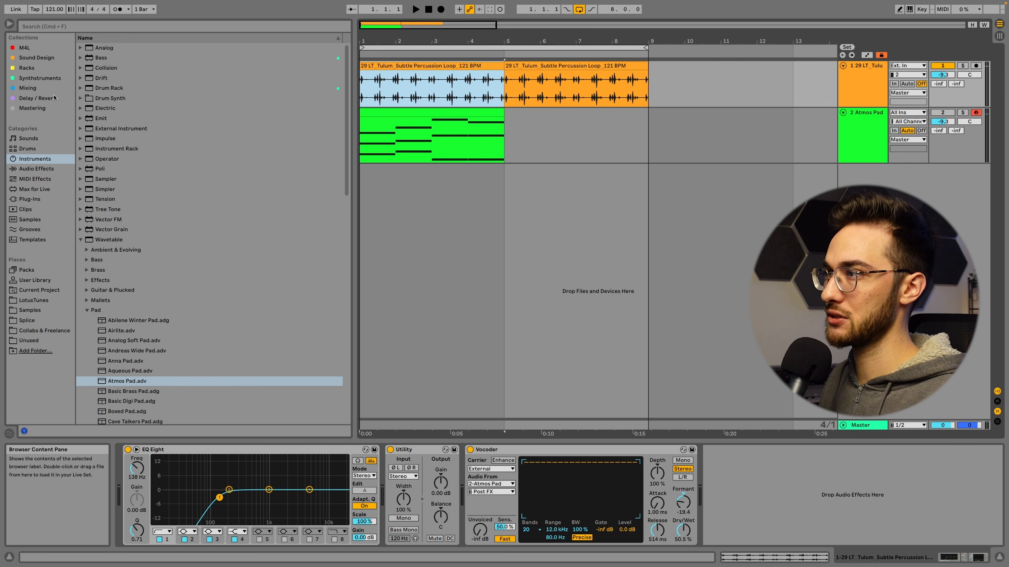
Step: Search the browser for "echo" and add Echo after the Vocoder with its reverb at 45 %
{"action": "left_click", "coordinate": [36, 87]}
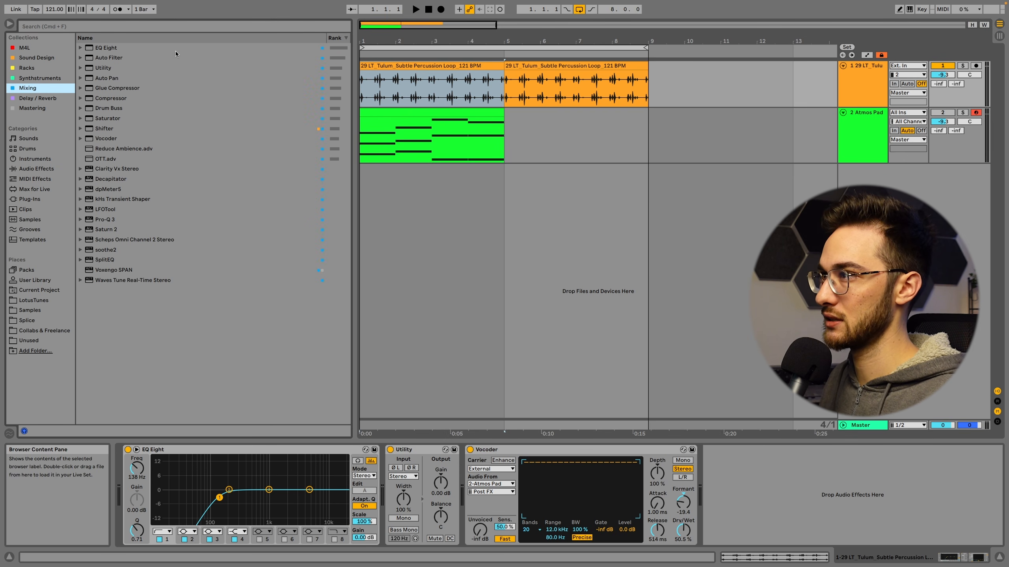
{"action": "left_click", "coordinate": [75, 28]}
{"action": "type", "text": "echo"}
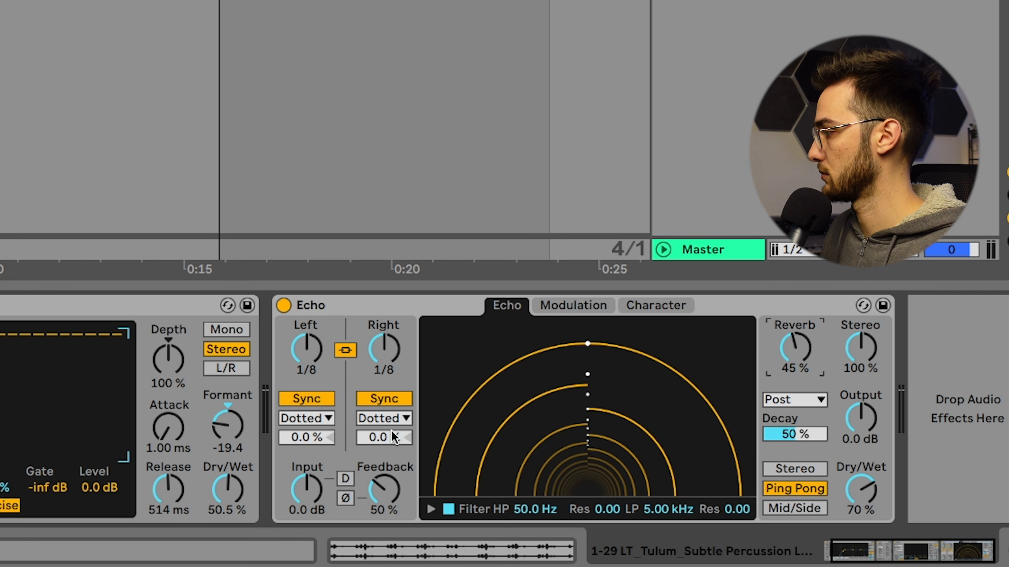
Step: Place Echo's reverb in the feedback path, and set its dry/wet to 52 % and feedback to 75 %
{"action": "left_click", "coordinate": [786, 401]}
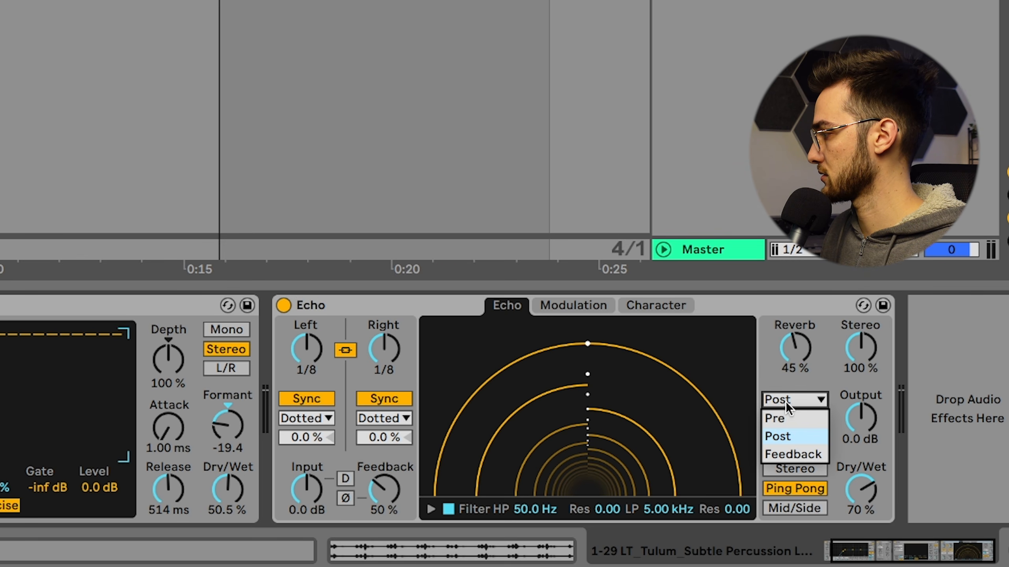
{"action": "left_click", "coordinate": [787, 456]}
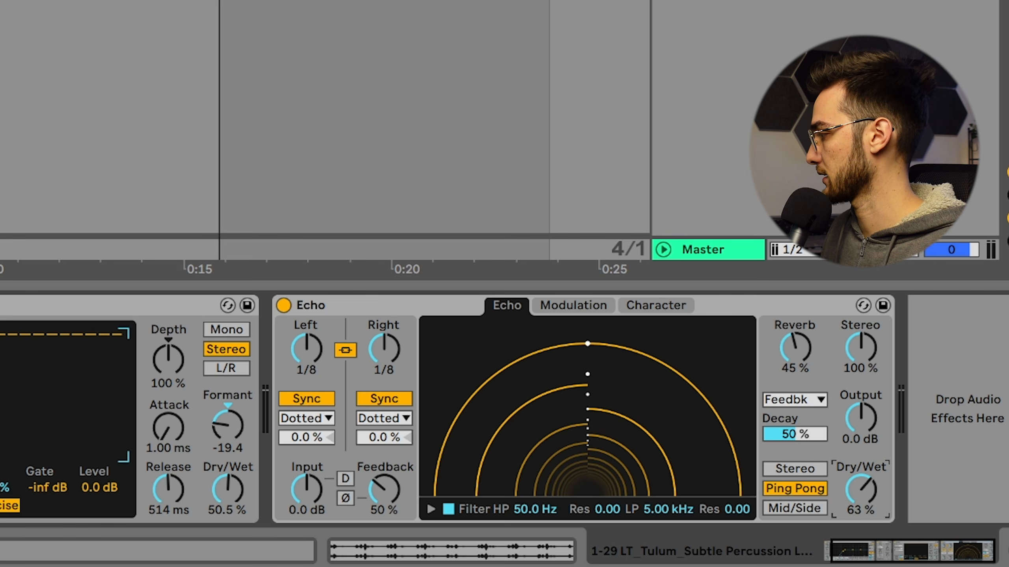
{"action": "left_click_drag", "start_coordinate": [860, 489], "coordinate": [860, 499]}
{"action": "mouse_move", "coordinate": [384, 490]}
{"action": "left_mouse_down"}
{"action": "mouse_move", "coordinate": [383, 477]}
{"action": "mouse_move", "coordinate": [384, 485]}
{"action": "left_mouse_up"}
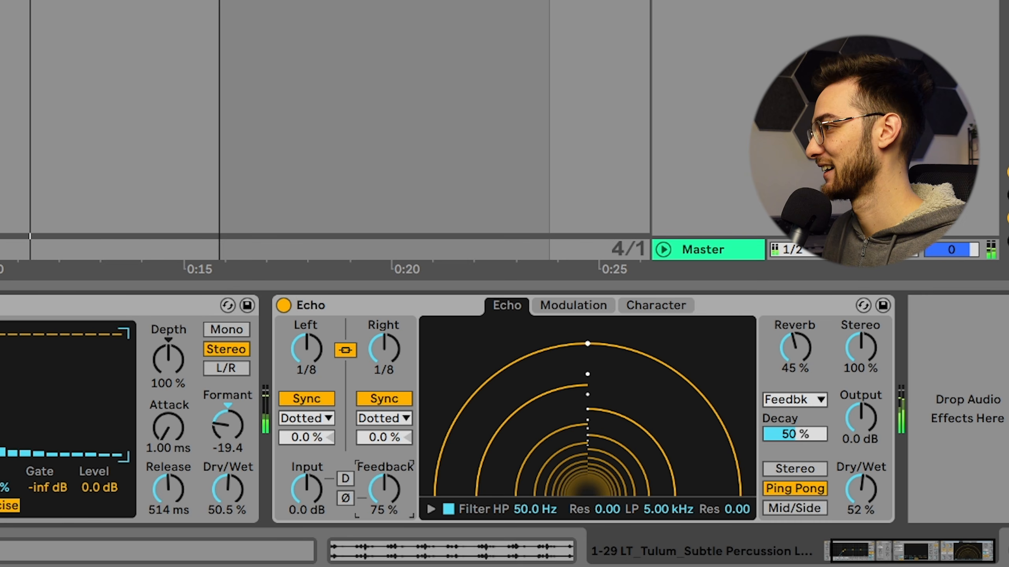
Step: Set the Vocoder's formant to 11.4, draw a band curve that attenuates the low bands, and play the result
{"action": "left_click_drag", "start_coordinate": [214, 406], "coordinate": [214, 404]}
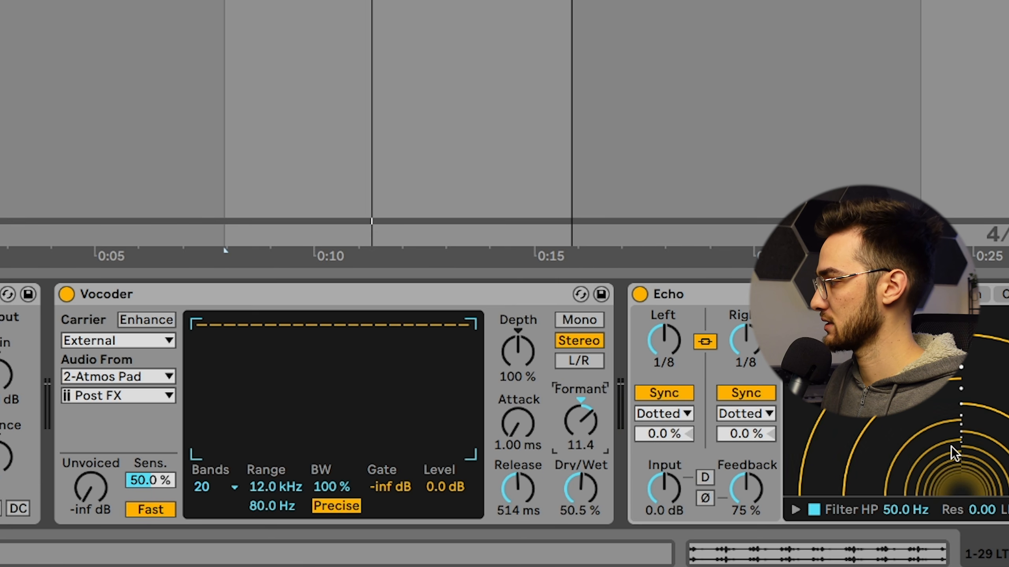
{"action": "mouse_move", "coordinate": [198, 451]}
{"action": "left_mouse_down"}
{"action": "mouse_move", "coordinate": [329, 327]}
{"action": "mouse_move", "coordinate": [432, 311]}
{"action": "left_mouse_up"}
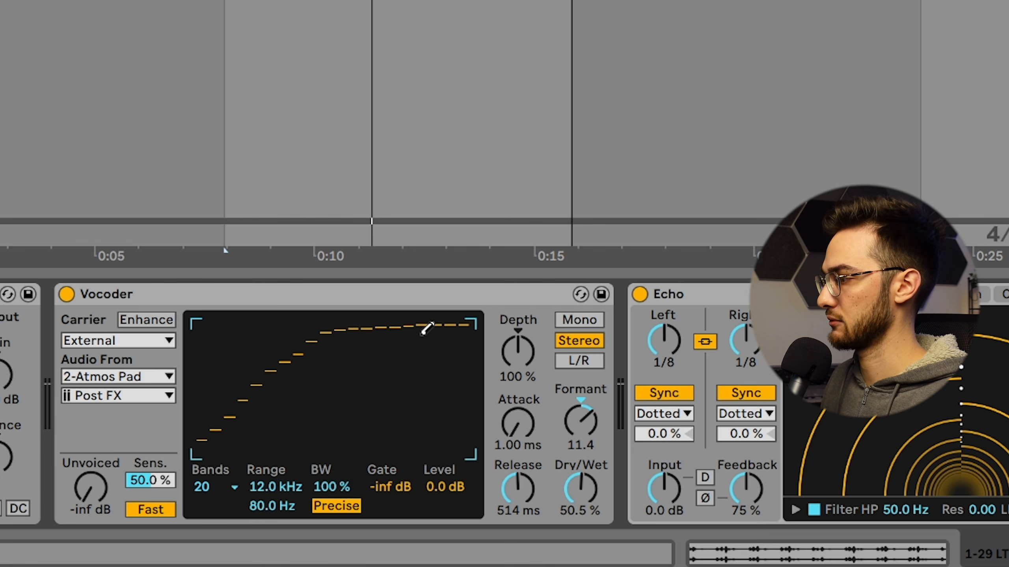
{"action": "key", "text": "space"}
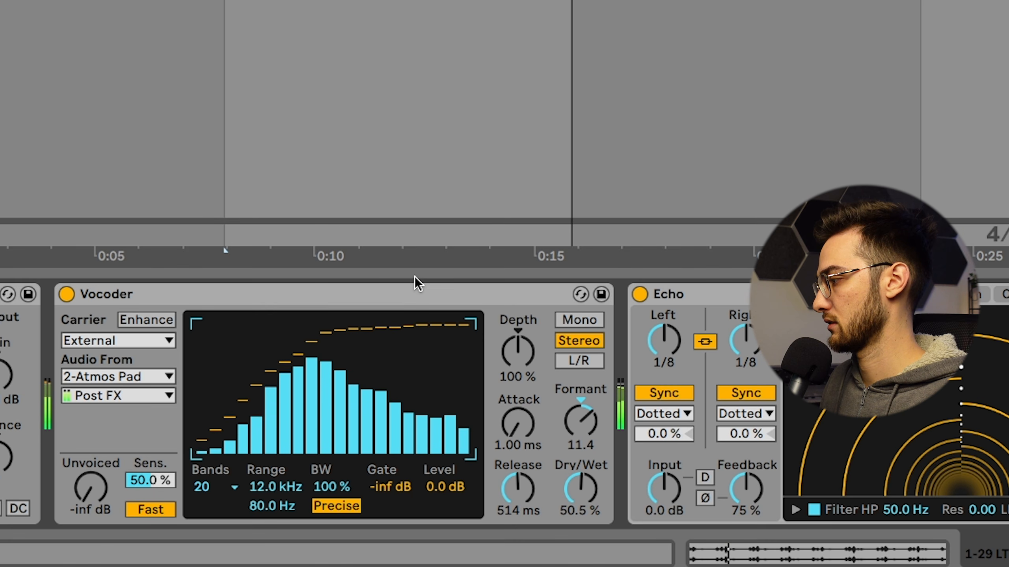
Step: Set the Vocoder's release to 802 ms, audition it at 100 % wet, and lower its dry/wet to 35 %
{"action": "left_click_drag", "start_coordinate": [515, 484], "coordinate": [518, 441]}
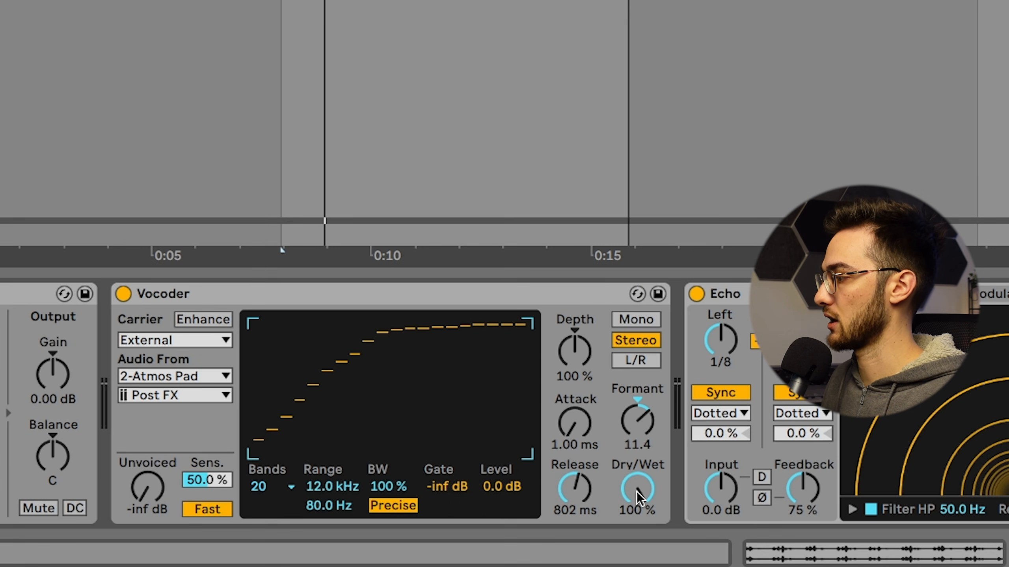
{"action": "left_click", "coordinate": [637, 495]}
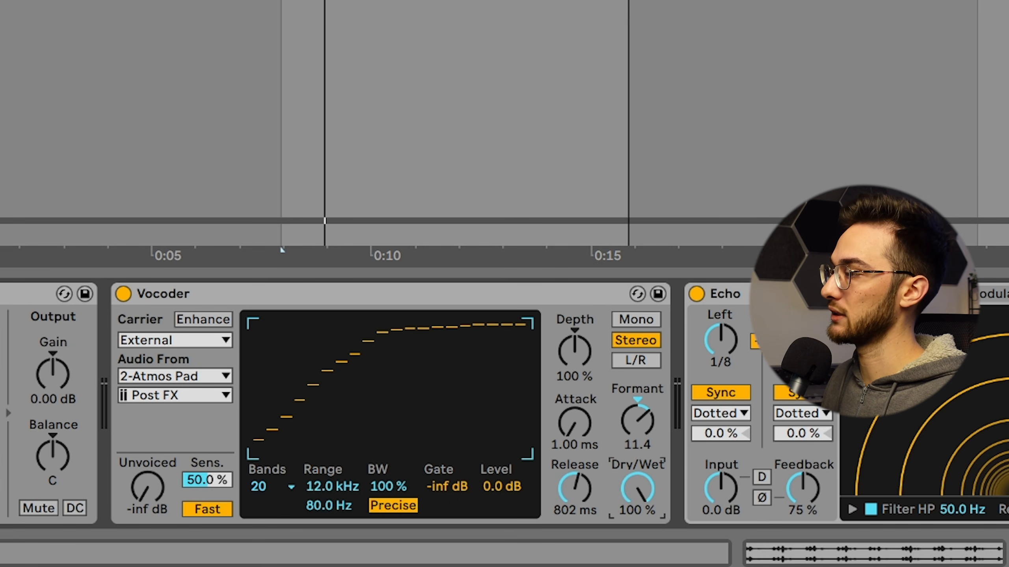
{"action": "key", "text": "space"}
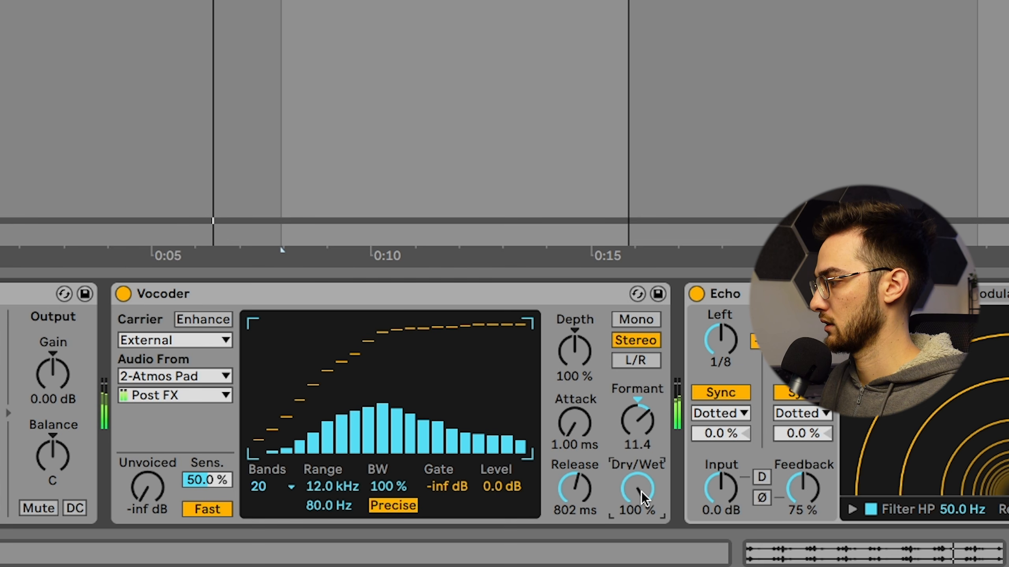
{"action": "left_click_drag", "start_coordinate": [644, 492], "coordinate": [637, 502]}
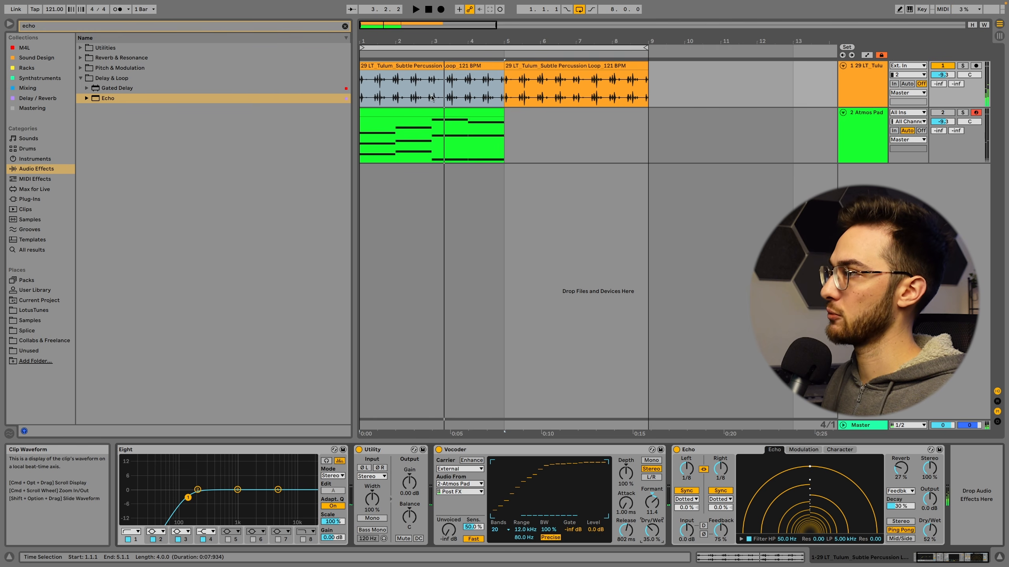
Step: Locate the percussion clip's file in the browser and audition Subtle Percussion Loops 34 and 36 in place of the first clip
{"action": "right_click", "coordinate": [433, 74]}
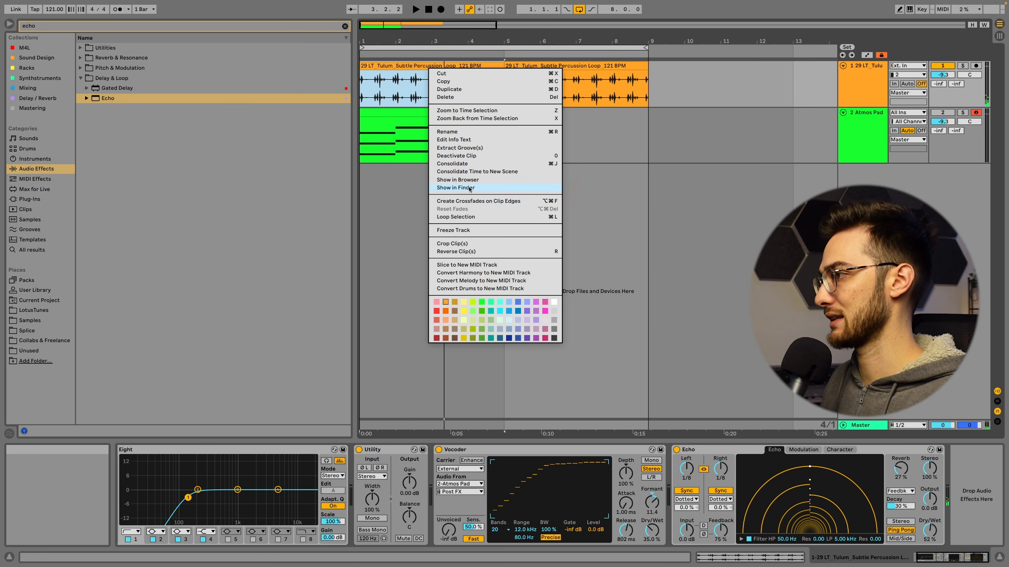
{"action": "left_click", "coordinate": [457, 180]}
{"action": "scroll", "coordinate": [202, 332], "scroll_direction": "down", "scroll_amount": 3}
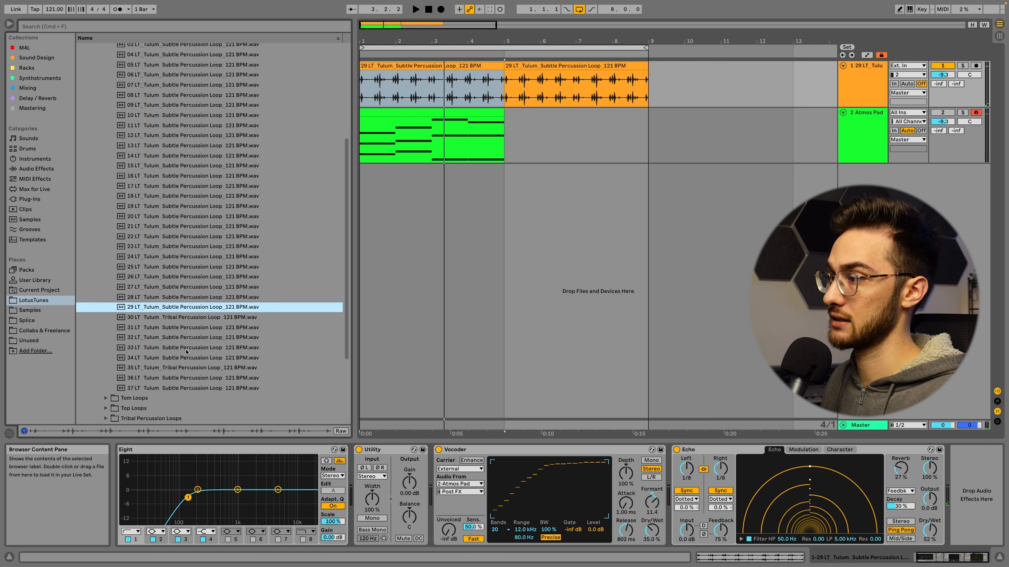
{"action": "left_click_drag", "start_coordinate": [176, 359], "coordinate": [396, 90]}
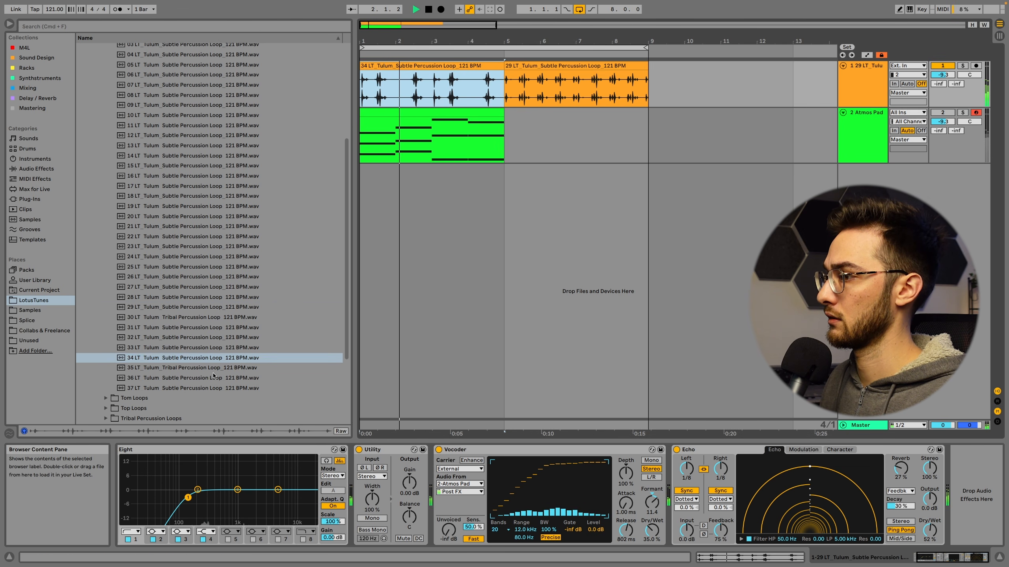
{"action": "key", "text": "space"}
{"action": "left_click_drag", "start_coordinate": [222, 378], "coordinate": [397, 85]}
{"action": "key", "text": "space"}
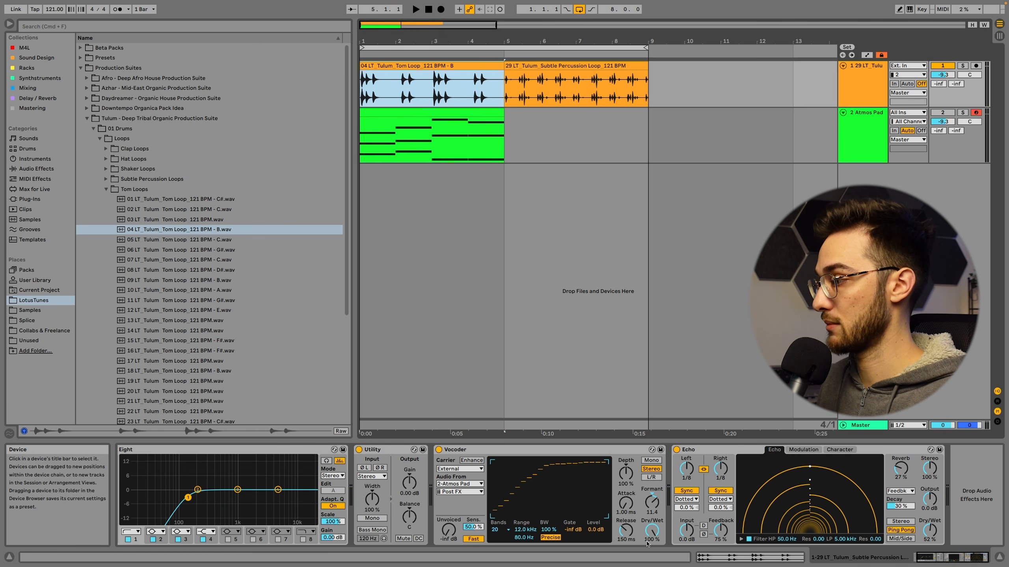
Step: Play the 04 Tom Loop clip while setting the Vocoder's release to 548 ms and dry/wet to 47 %
{"action": "key", "text": "space"}
{"action": "left_click_drag", "start_coordinate": [627, 534], "coordinate": [655, 534]}
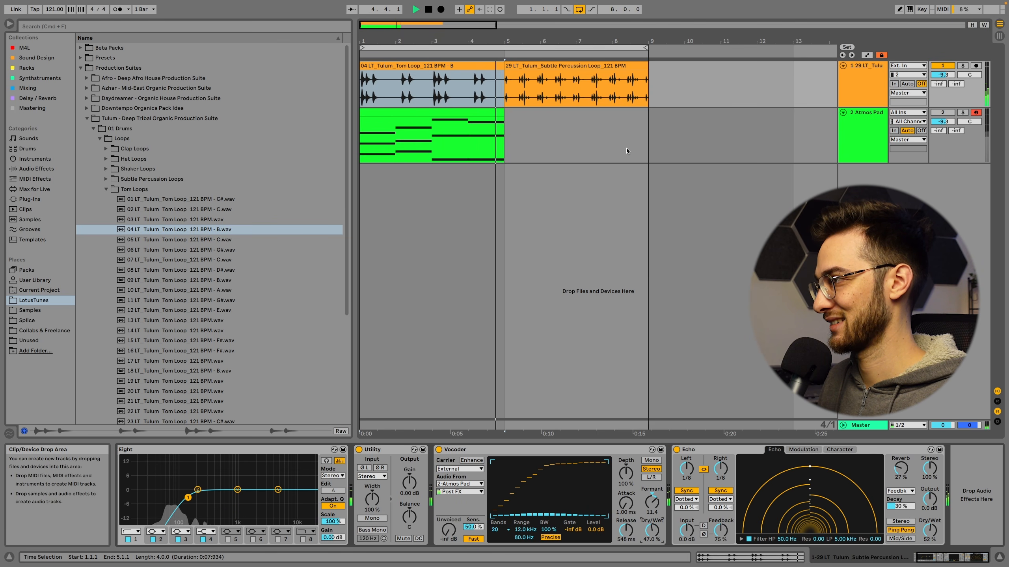
{"action": "key", "text": "space"}
Step: Copy the 29 Subtle Percussion Loop clip from bar 5 over the tom loop at bar 1, and show the Atmos Pad track's devices
{"action": "left_click_drag", "start_coordinate": [553, 66], "coordinate": [409, 66]}
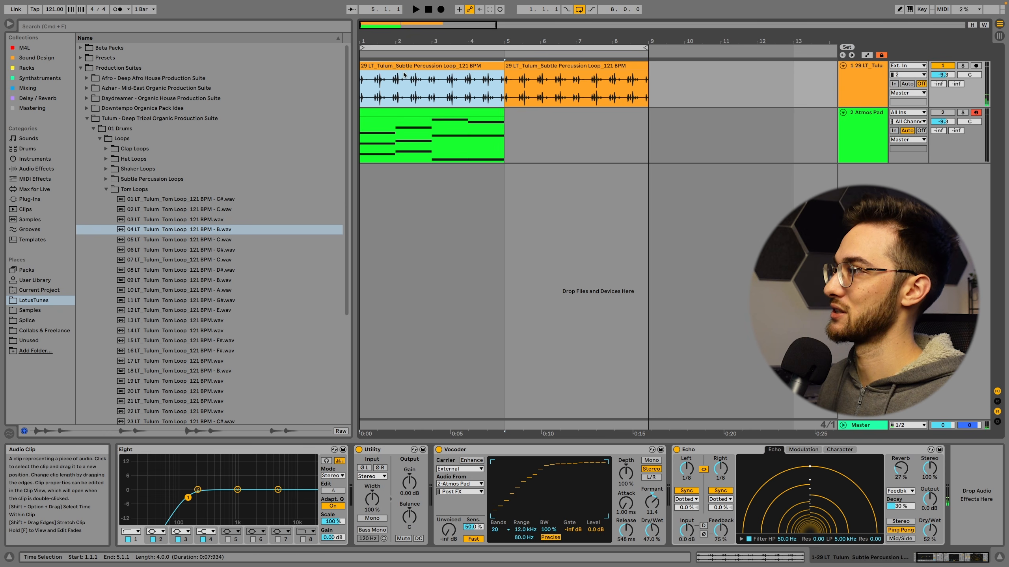
{"action": "left_click", "coordinate": [406, 121]}
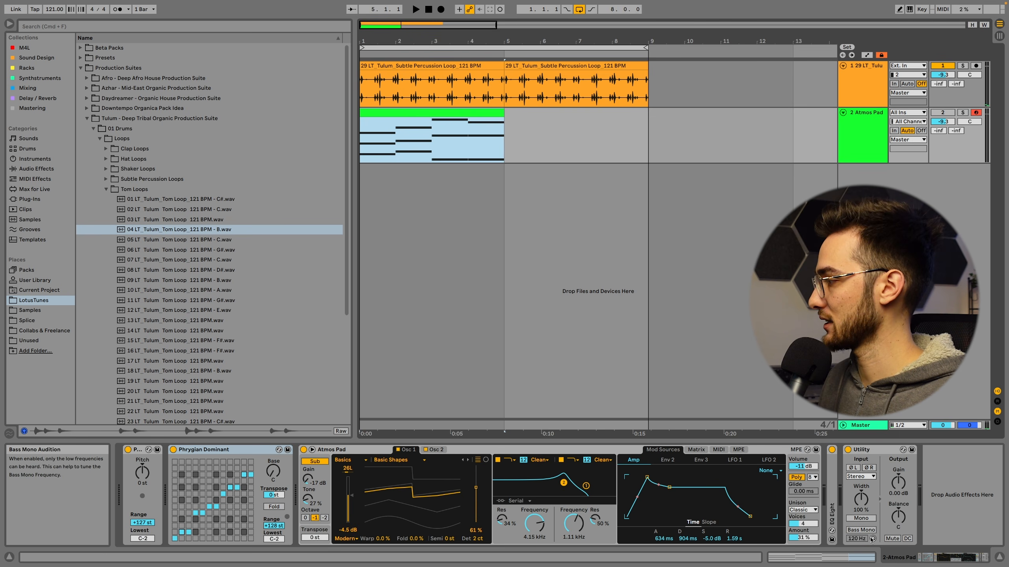
Step: Search the plug-ins for "diva" and replace the Atmos Pad instrument with the VST3 version of Diva
{"action": "left_click", "coordinate": [463, 453]}
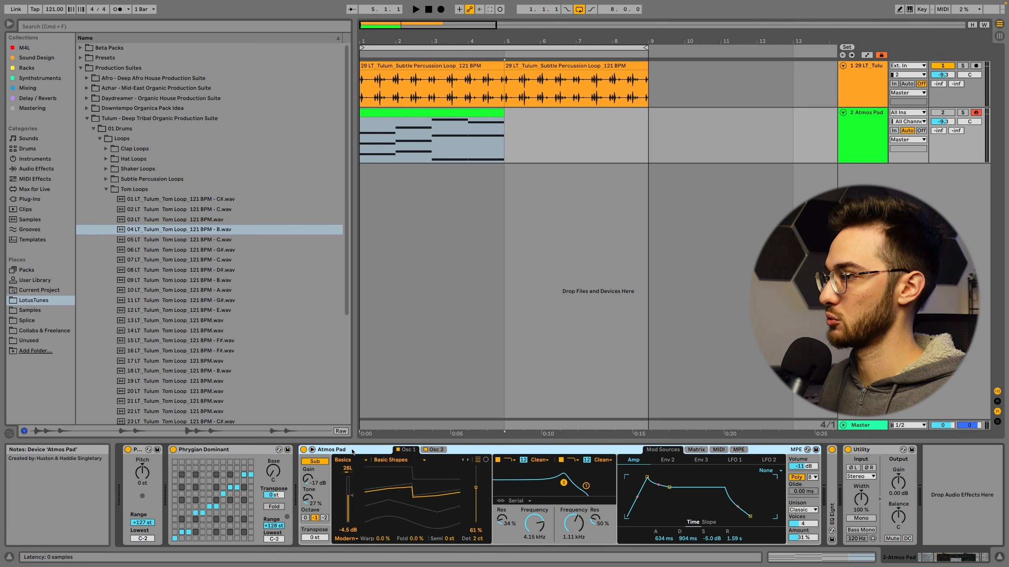
{"action": "left_click", "coordinate": [28, 199]}
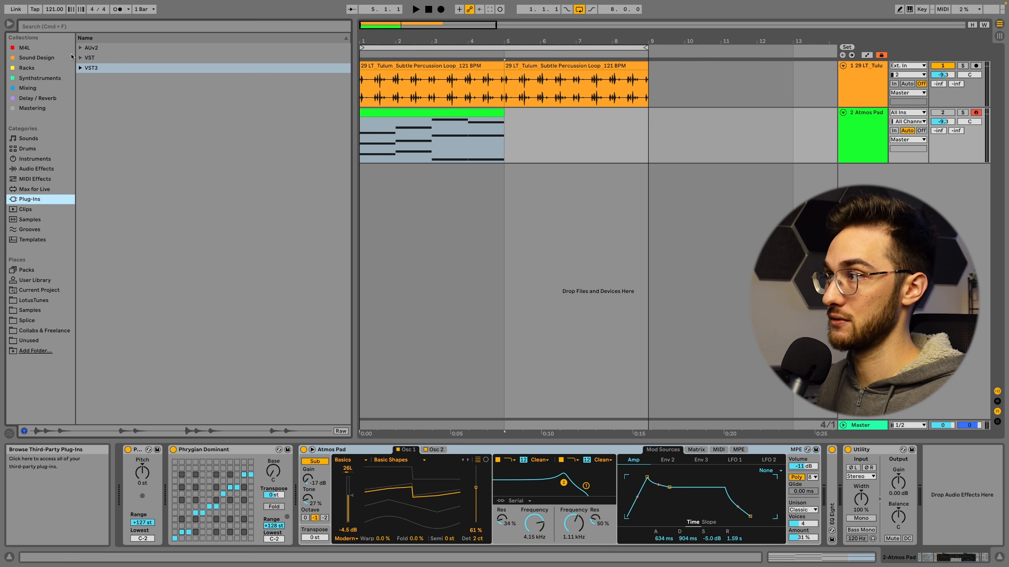
{"action": "key", "text": "super+f"}
{"action": "type", "text": "diva"}
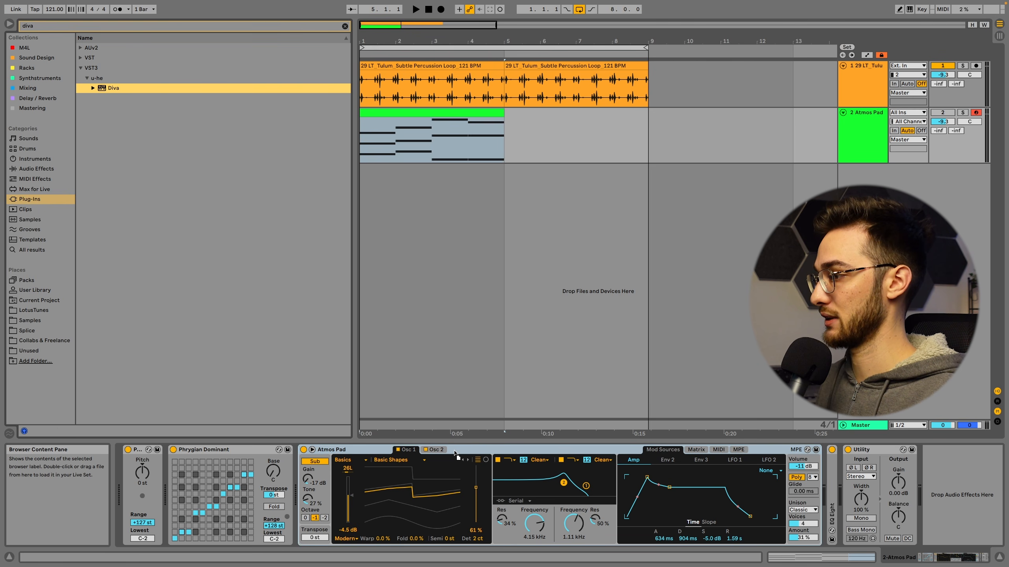
{"action": "key", "text": "Return"}
{"action": "left_click", "coordinate": [401, 216]}
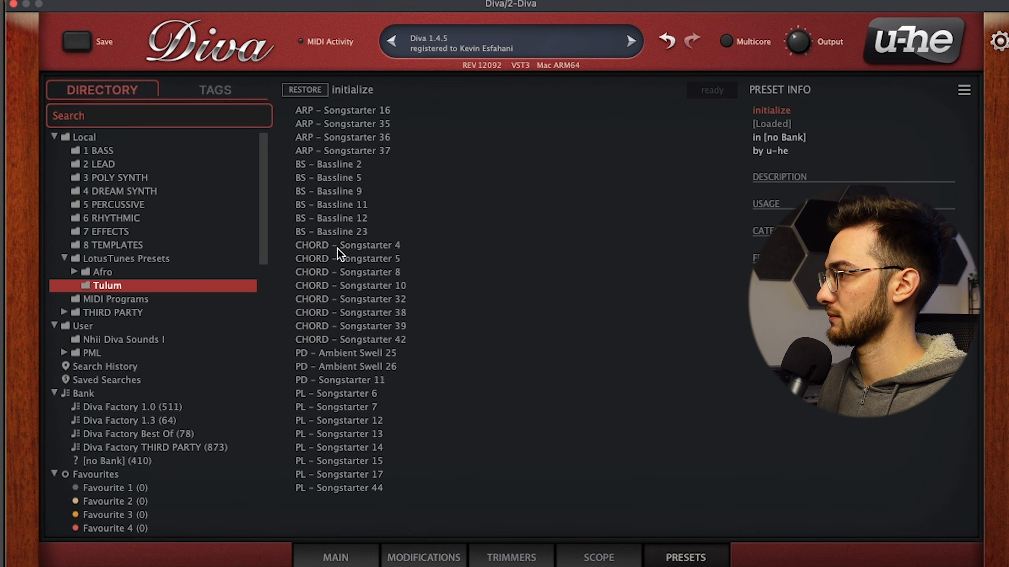
Step: Audition chord and pad presets in Diva's Tulum folder and load CHORD - Songstarter 32
{"action": "left_click", "coordinate": [337, 246]}
{"action": "left_click", "coordinate": [363, 260]}
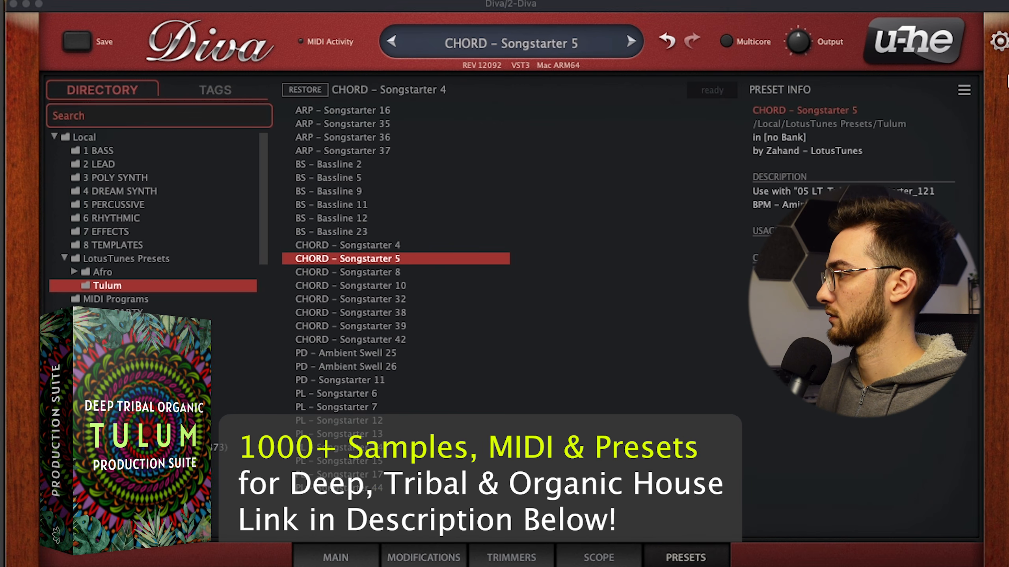
{"action": "left_click", "coordinate": [360, 367]}
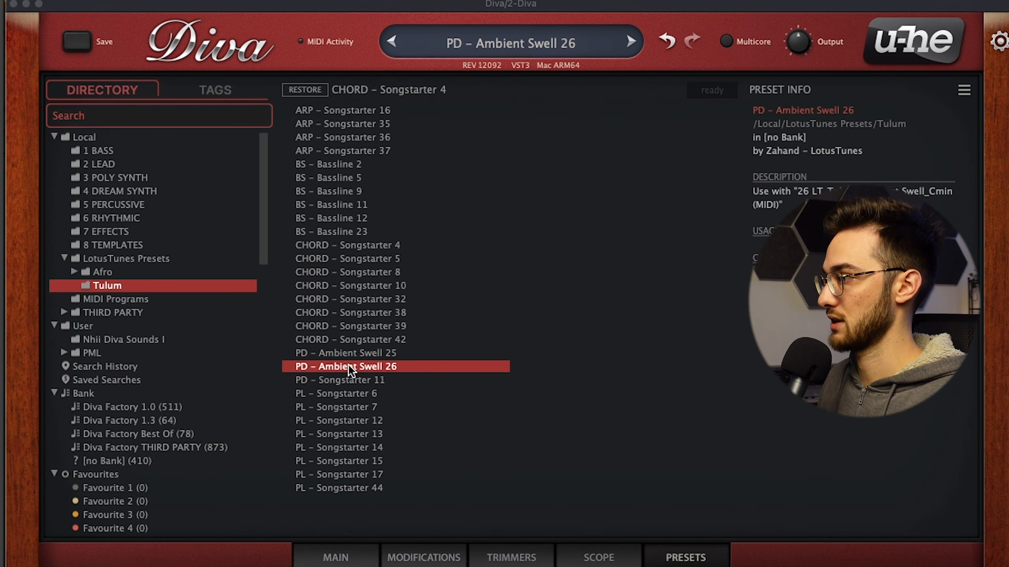
{"action": "left_click", "coordinate": [345, 379]}
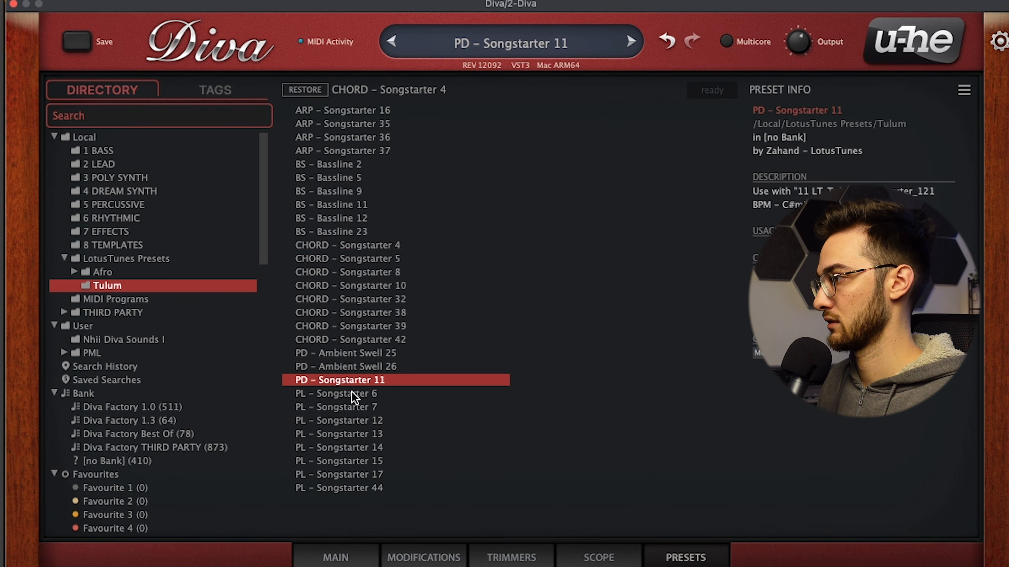
{"action": "left_click", "coordinate": [371, 300]}
Step: Lower the cutoff of Diva's VCF slightly and close the plug-in window
{"action": "left_click", "coordinate": [342, 558]}
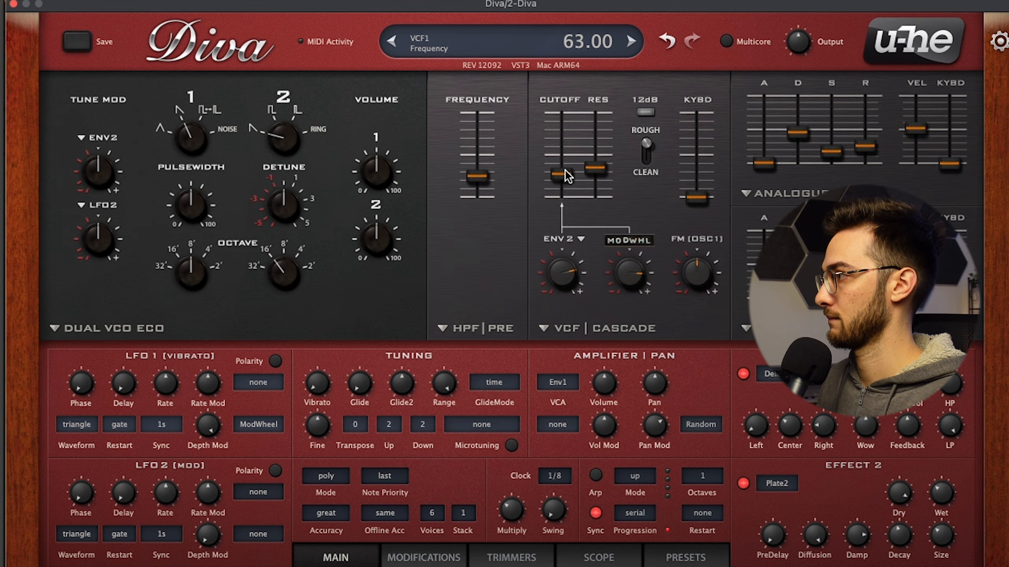
{"action": "mouse_move", "coordinate": [566, 171]}
{"action": "left_mouse_down"}
{"action": "mouse_move", "coordinate": [570, 184]}
{"action": "mouse_move", "coordinate": [571, 157]}
{"action": "mouse_move", "coordinate": [572, 178]}
{"action": "left_mouse_up"}
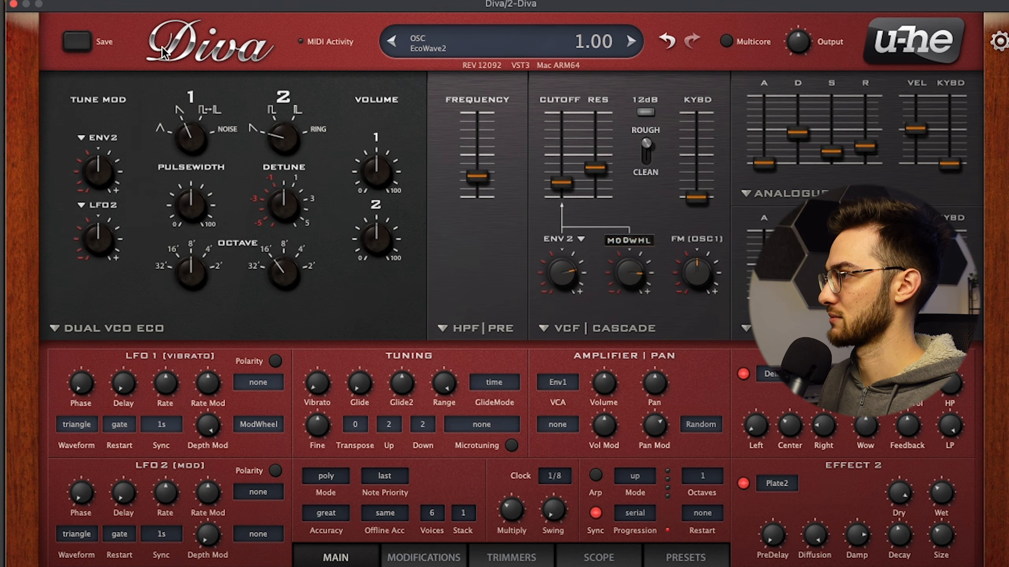
{"action": "left_click", "coordinate": [14, 4]}
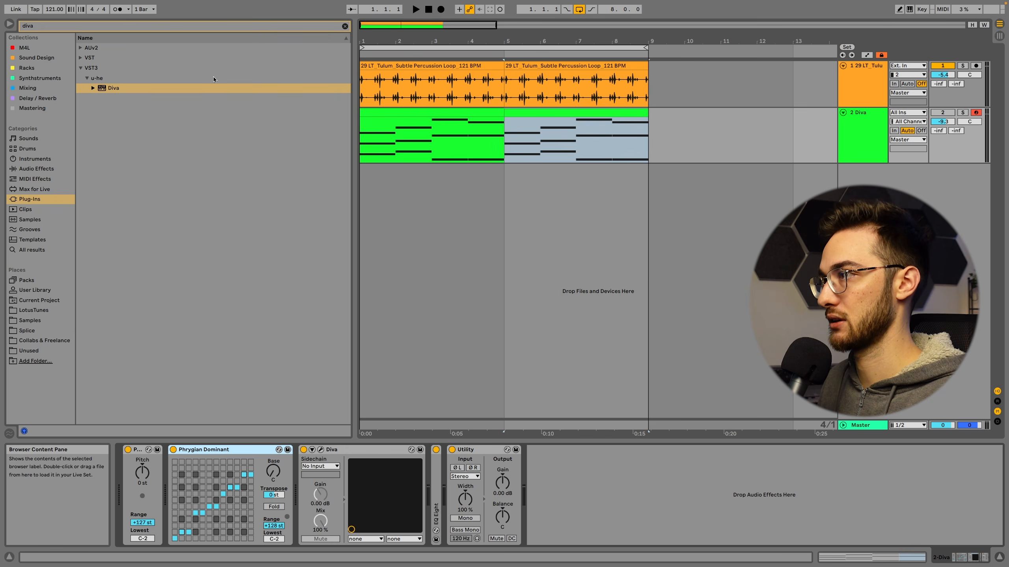
Step: Replace the Phrygian Dominant scale device with the Major Pentatonic preset and set its base note to D#
{"action": "left_click", "coordinate": [345, 27]}
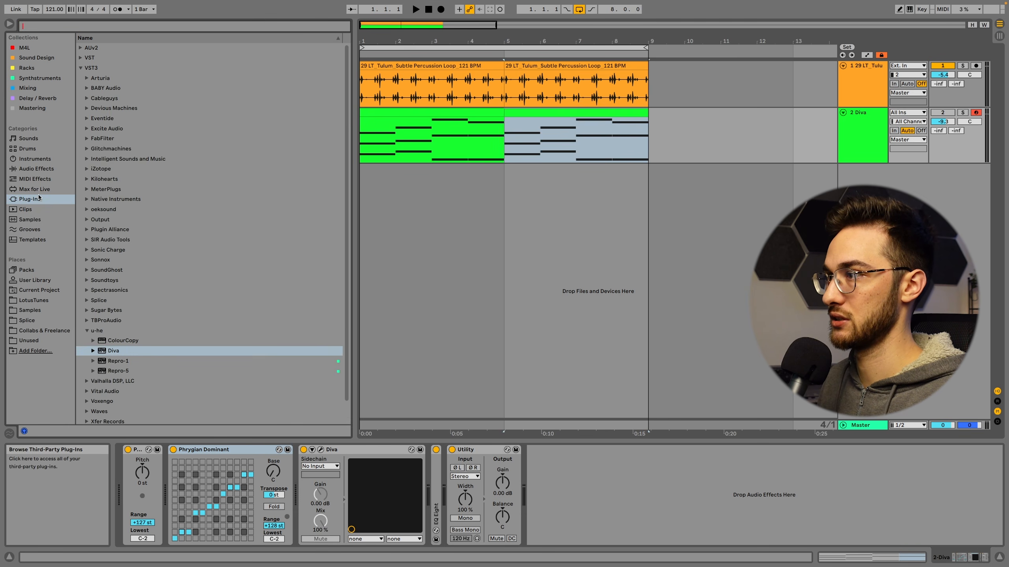
{"action": "left_click", "coordinate": [40, 179]}
{"action": "type", "text": "majo"}
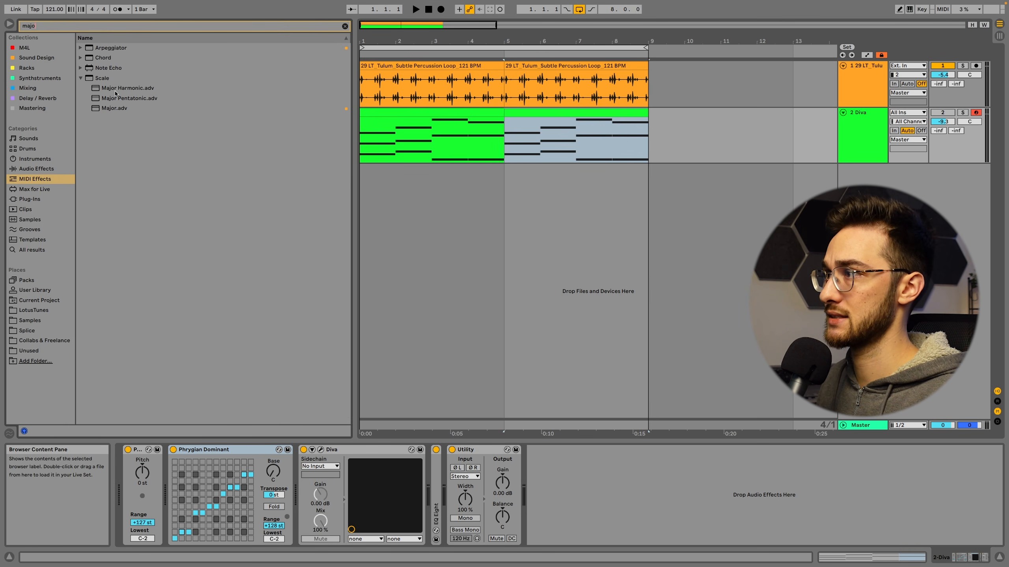
{"action": "left_click_drag", "start_coordinate": [131, 98], "coordinate": [152, 124]}
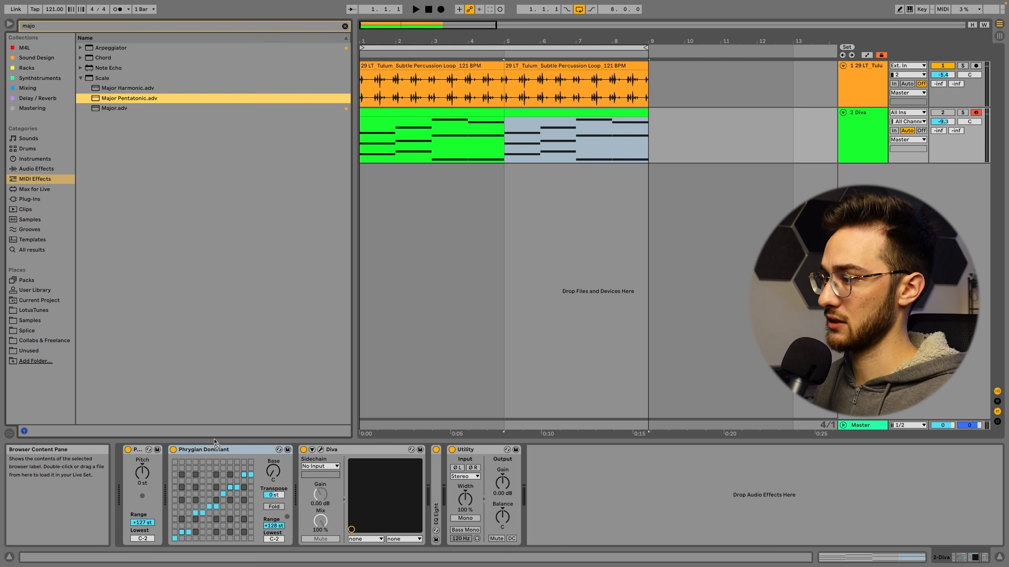
{"action": "left_click_drag", "start_coordinate": [214, 439], "coordinate": [216, 452]}
{"action": "left_click_drag", "start_coordinate": [280, 475], "coordinate": [281, 459]}
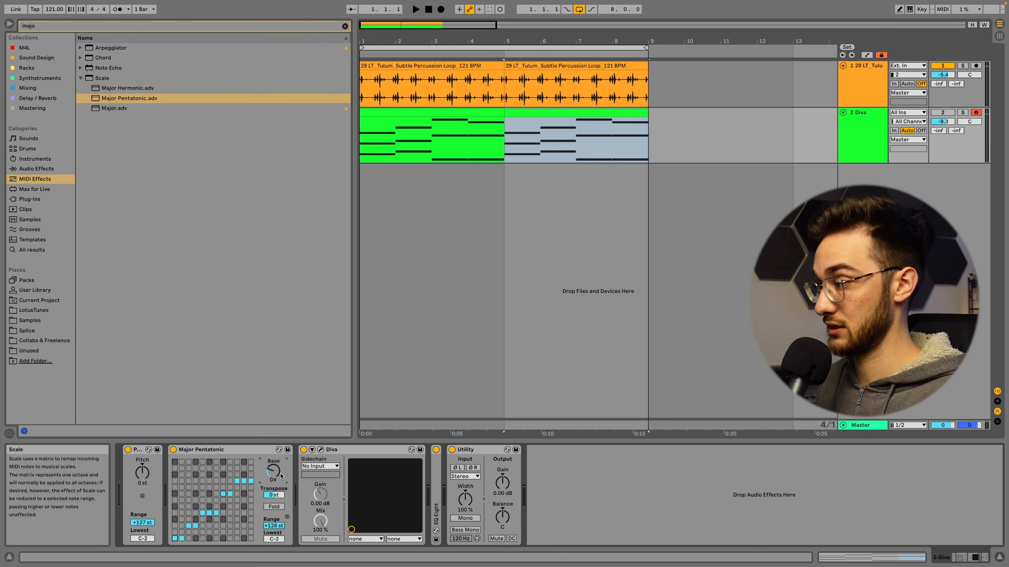
Step: Play the loop and set the percussion track's Vocoder to formant 4.60, dry/wet 88.5 % and release 1.42 s
{"action": "key", "text": "space"}
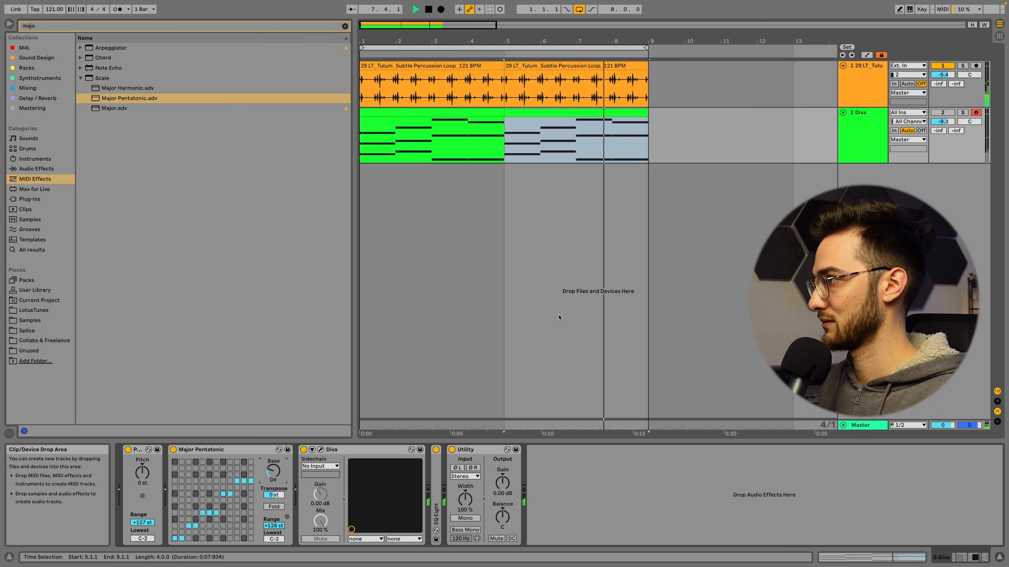
{"action": "left_click", "coordinate": [858, 93]}
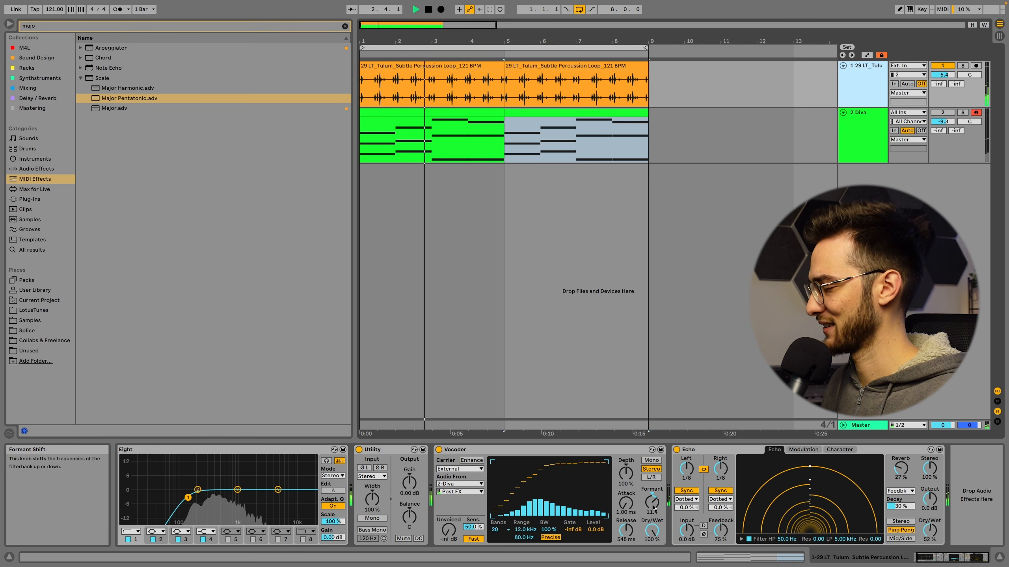
{"action": "left_click_drag", "start_coordinate": [654, 508], "coordinate": [653, 529]}
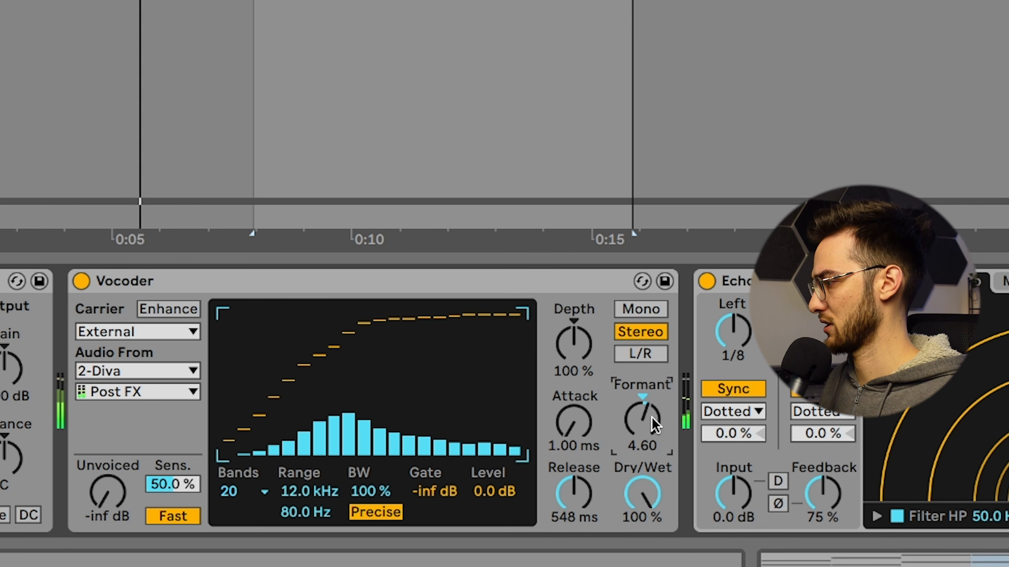
{"action": "left_click_drag", "start_coordinate": [642, 493], "coordinate": [642, 509]}
{"action": "left_click_drag", "start_coordinate": [574, 493], "coordinate": [573, 461]}
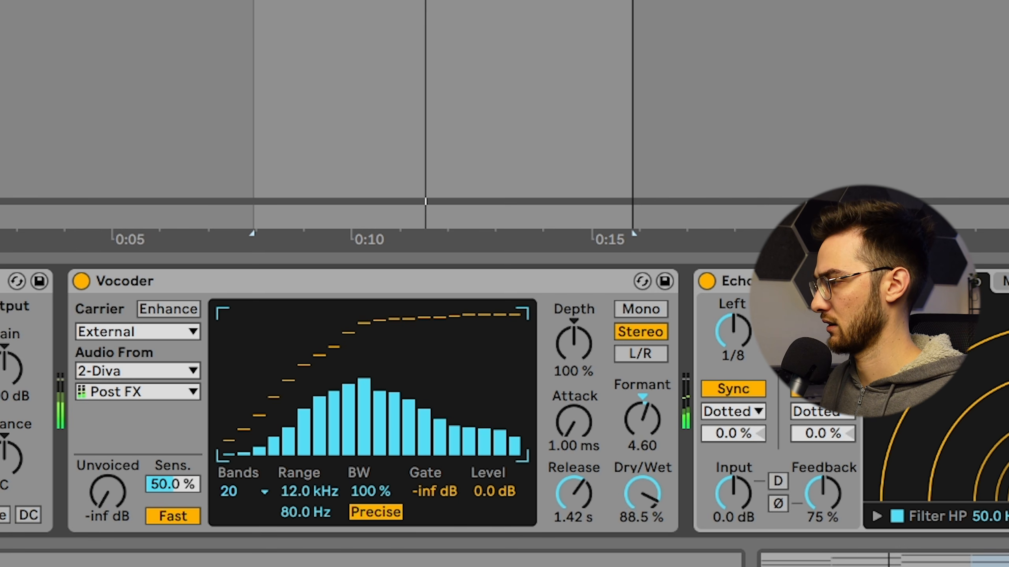
Step: Search the Max for Live devices for "lfo" and add the LFO after Echo on the percussion track
{"action": "key", "text": "Down"}
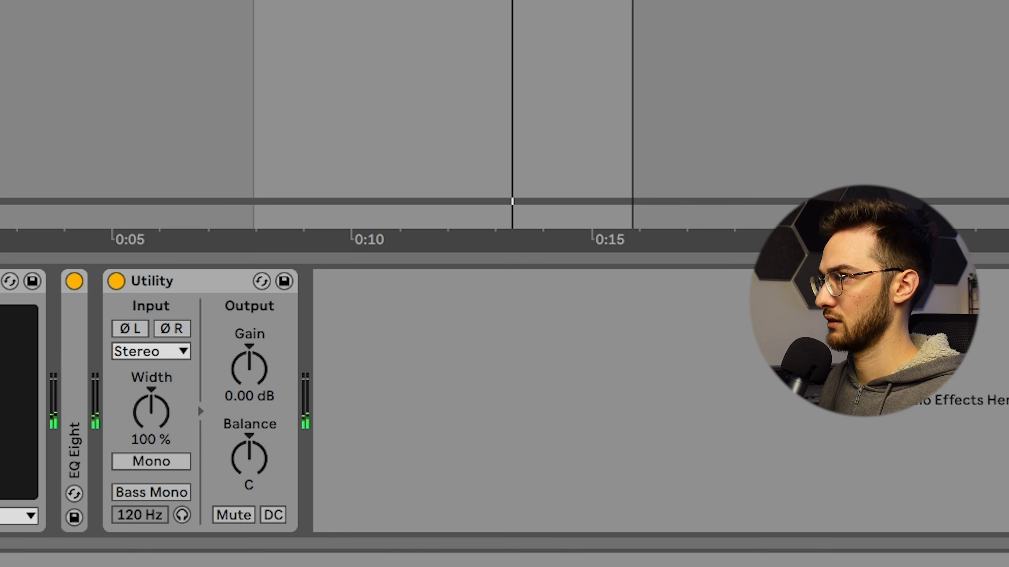
{"action": "left_click", "coordinate": [66, 26]}
{"action": "type", "text": "lfo"}
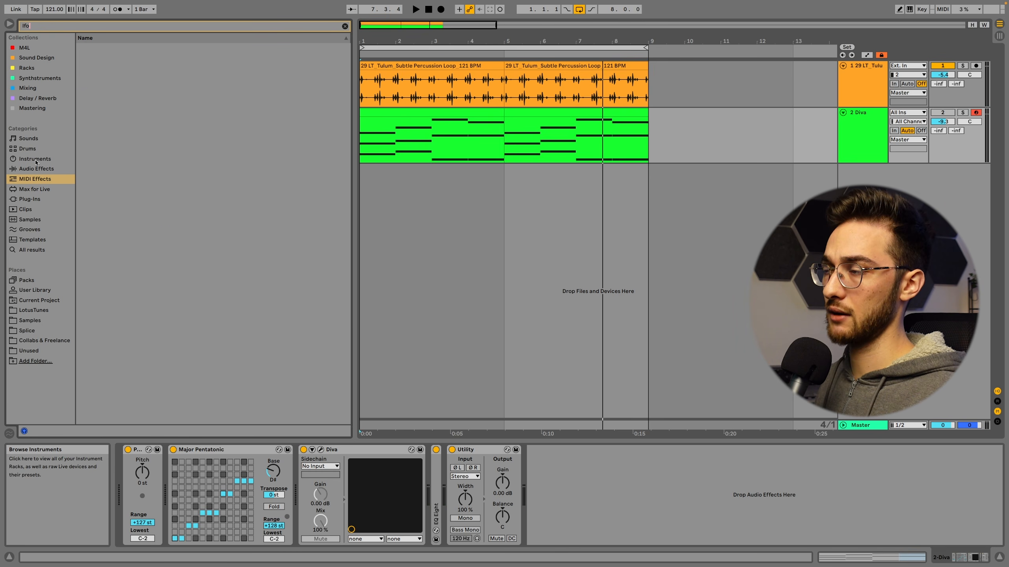
{"action": "left_click", "coordinate": [26, 48]}
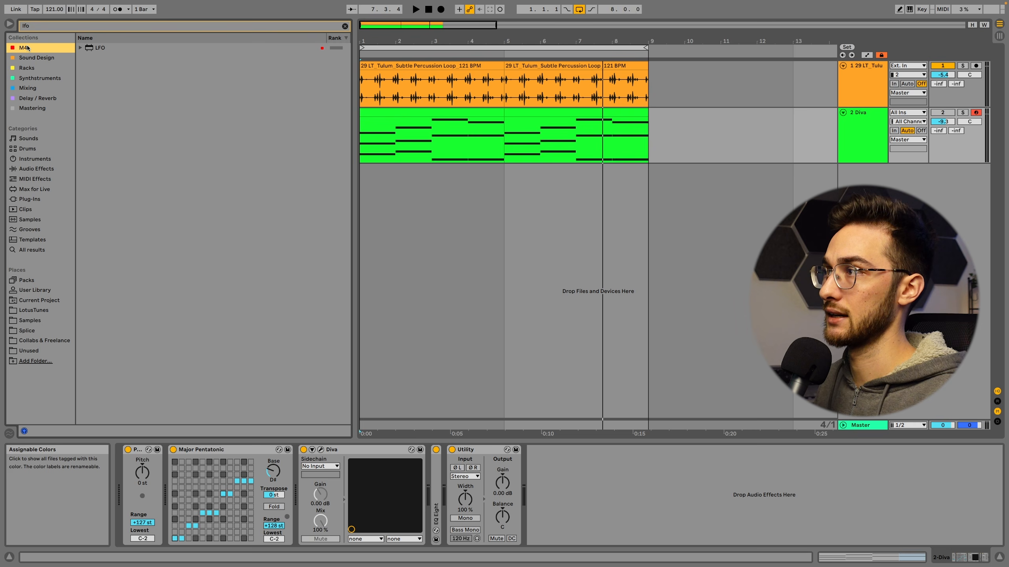
{"action": "left_click", "coordinate": [35, 189]}
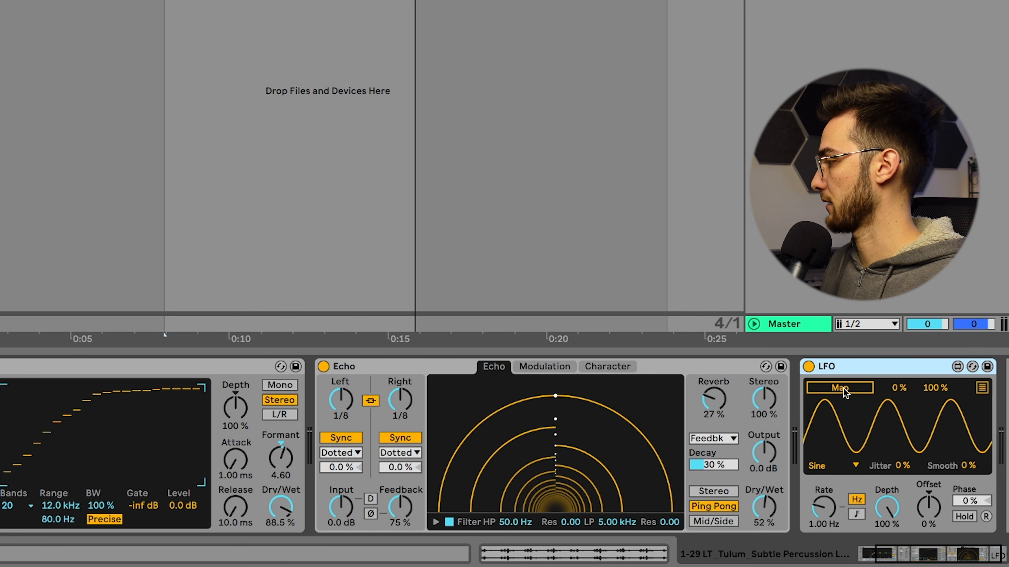
Step: Map the LFO to the Vocoder's Release (36–53 %), Formant (33–65 %), Dry/Wet (47–77 %) and Depth (36–68 %)
{"action": "left_click", "coordinate": [844, 389]}
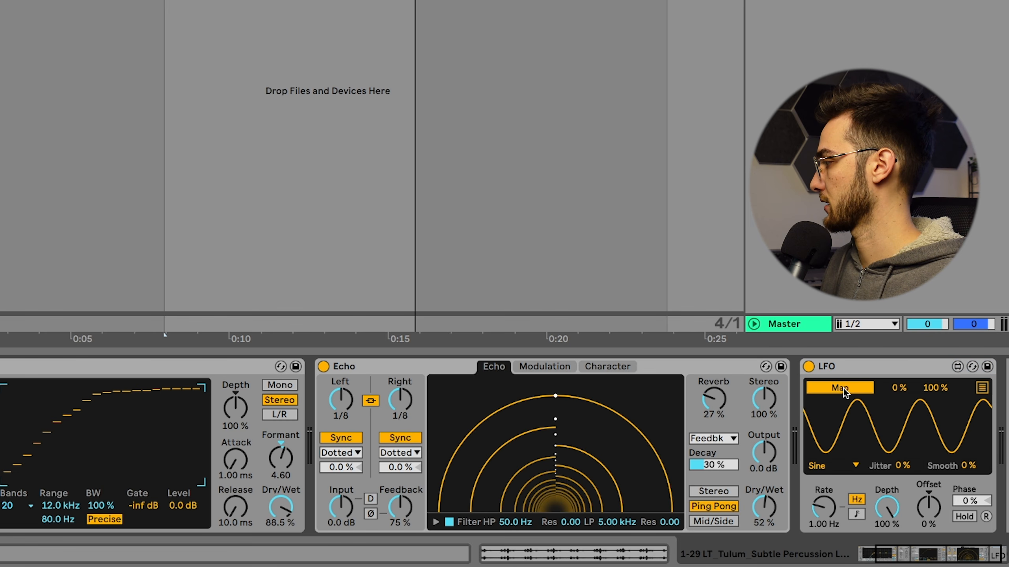
{"action": "left_click", "coordinate": [236, 505]}
{"action": "left_click", "coordinate": [981, 387]}
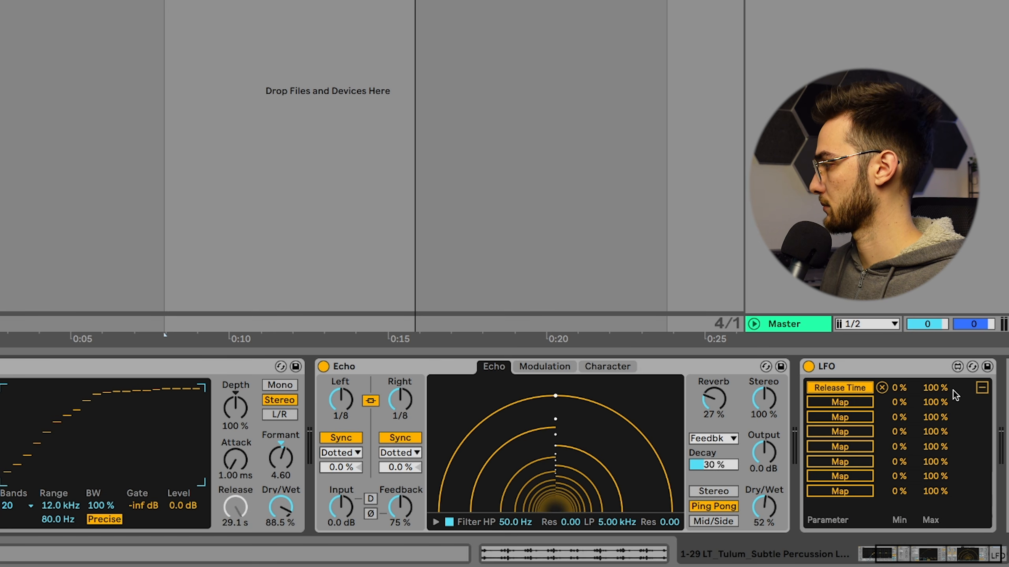
{"action": "left_click", "coordinate": [853, 404]}
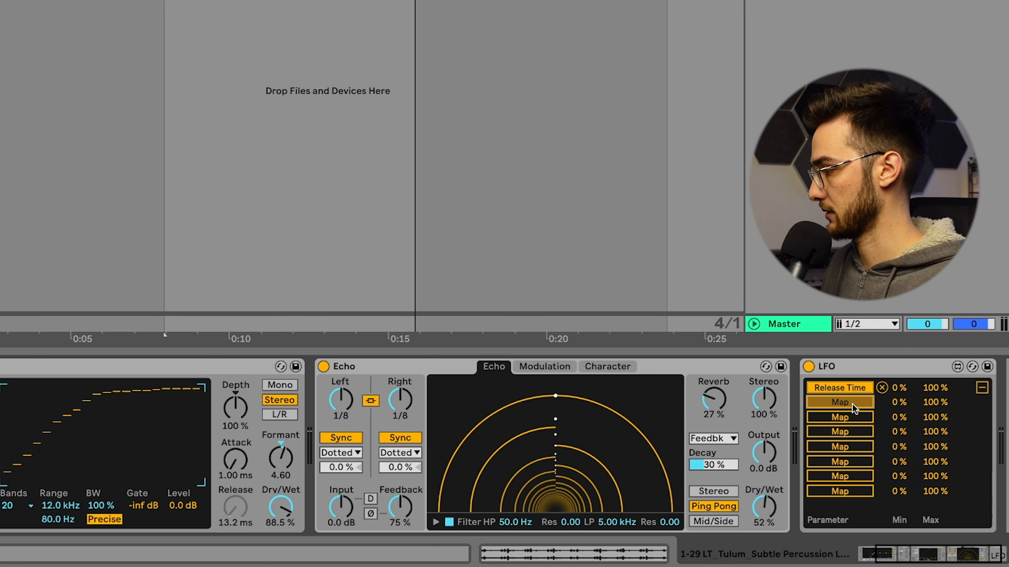
{"action": "left_click", "coordinate": [279, 461]}
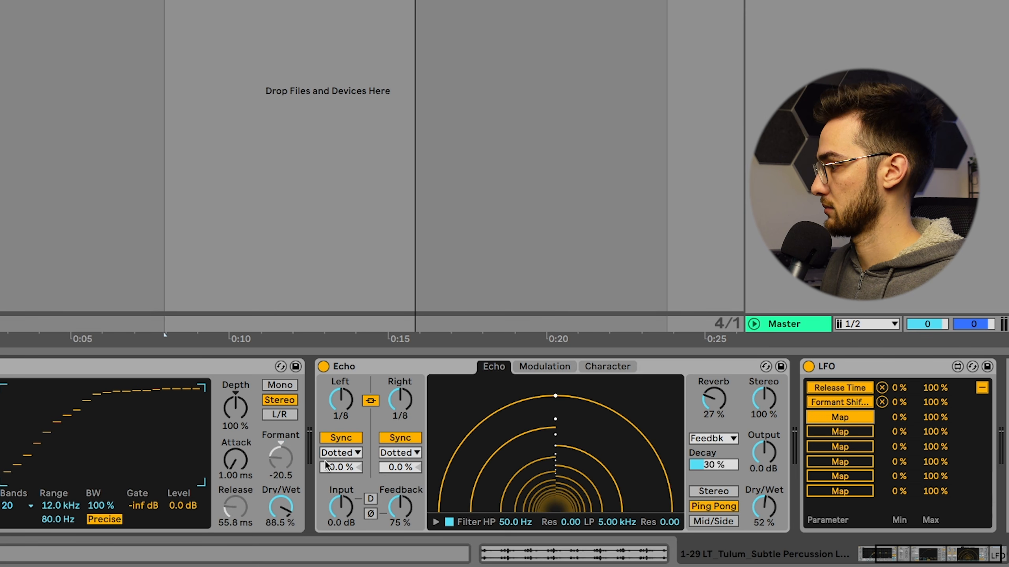
{"action": "left_click", "coordinate": [284, 510]}
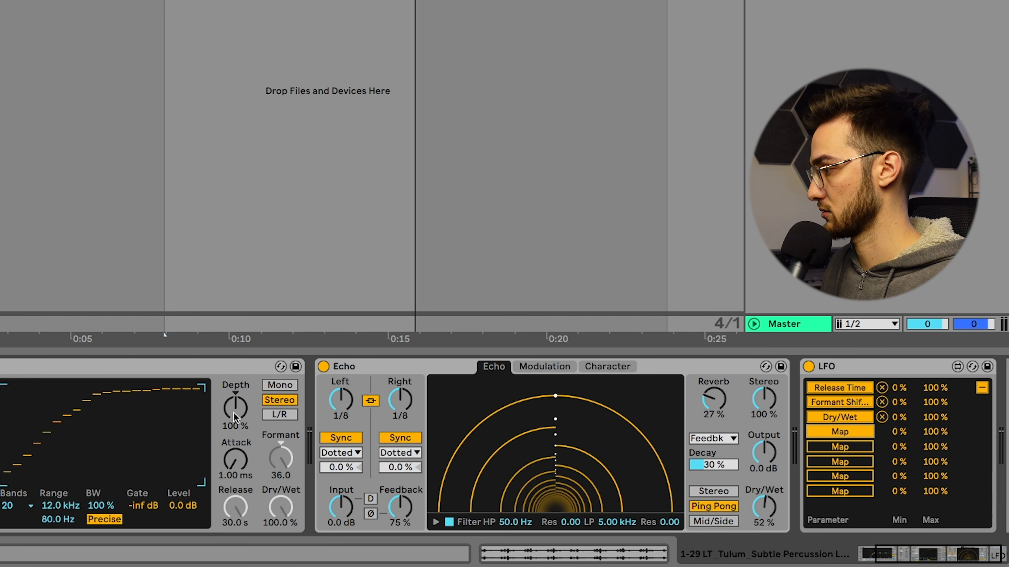
{"action": "left_click", "coordinate": [235, 409]}
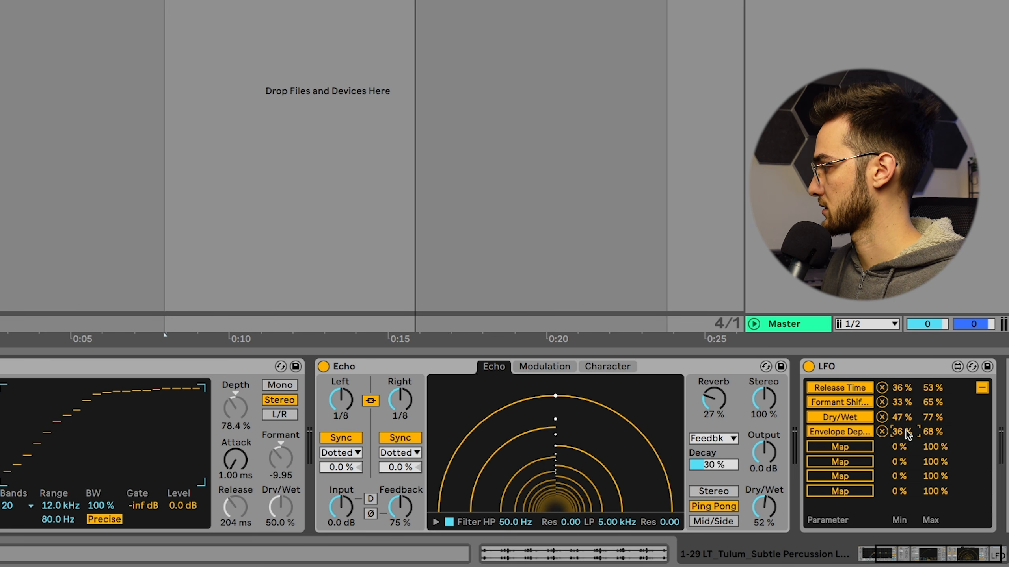
{"action": "left_click", "coordinate": [982, 388]}
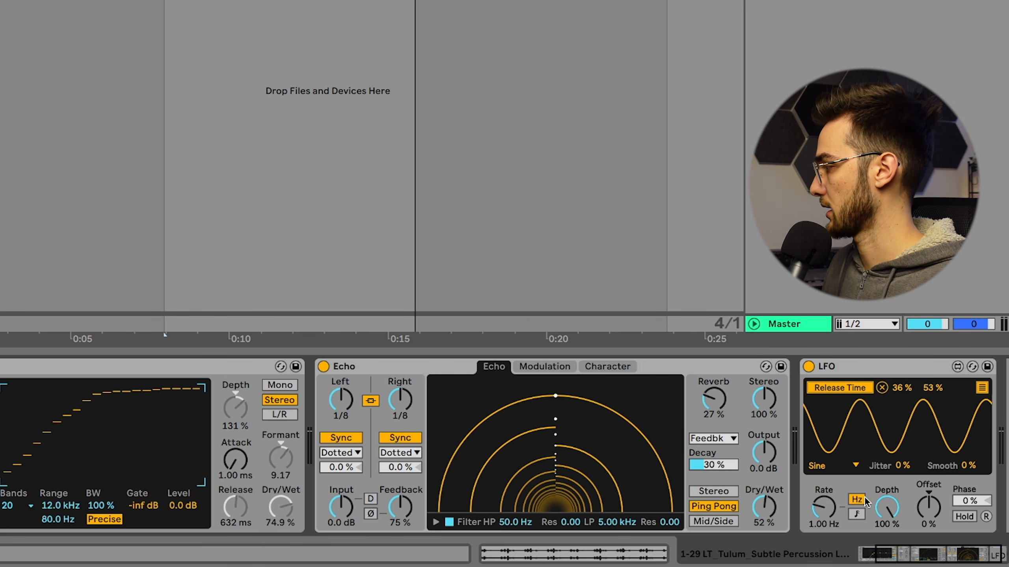
Step: Set the LFO's depth to 26 % and raise its Dry/Wet mapping range, with a maximum of 100 %
{"action": "left_click_drag", "start_coordinate": [887, 508], "coordinate": [887, 548]}
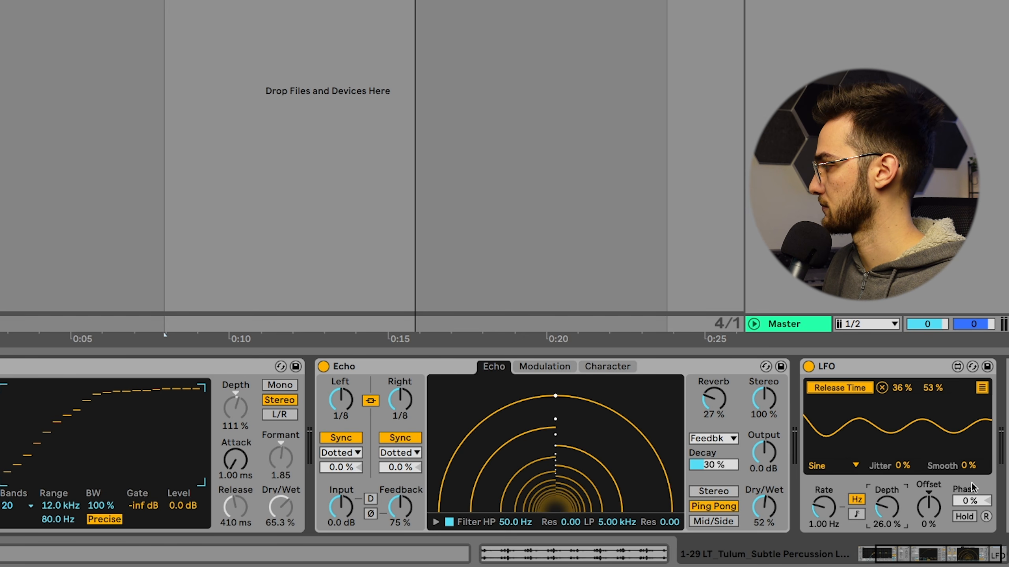
{"action": "left_click", "coordinate": [981, 389]}
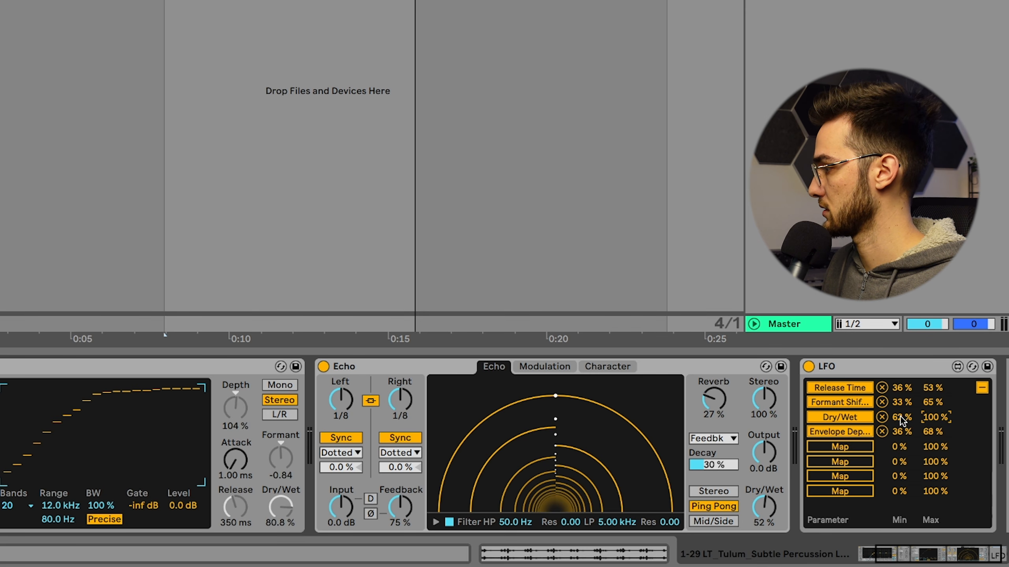
{"action": "left_click", "coordinate": [982, 388]}
Step: Play the loop, lower the percussion track's volume to -7.6 dB, and raise Echo's feedback to 120 %
{"action": "key", "text": "space"}
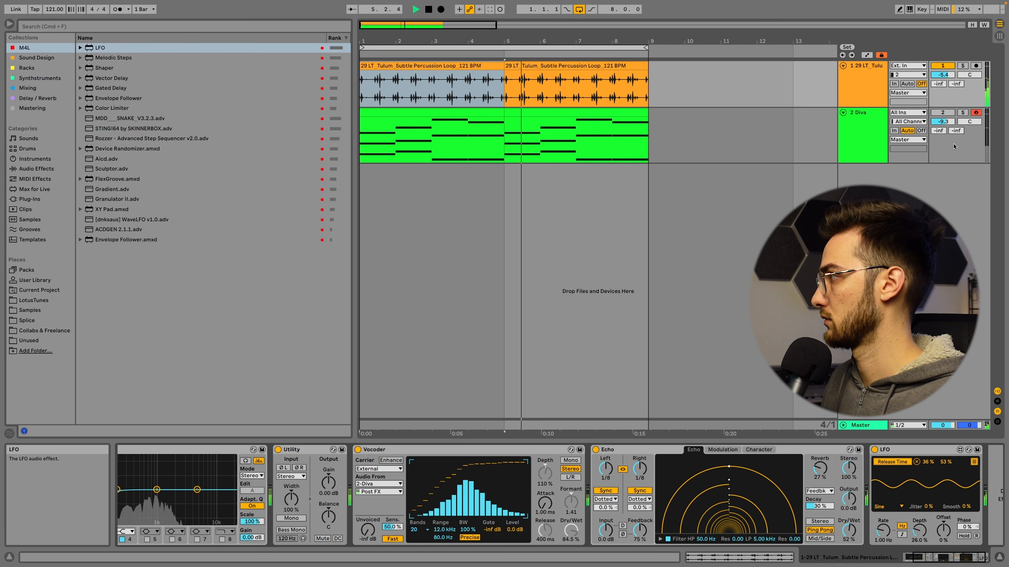
{"action": "left_click_drag", "start_coordinate": [943, 75], "coordinate": [943, 83]}
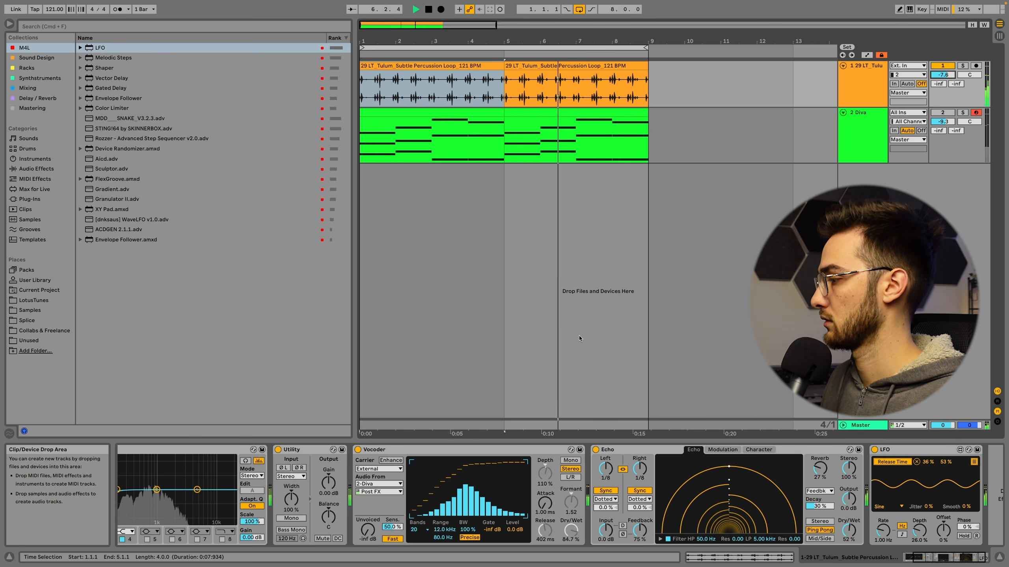
{"action": "mouse_move", "coordinate": [363, 536]}
{"action": "left_mouse_down"}
{"action": "mouse_move", "coordinate": [364, 516]}
{"action": "mouse_move", "coordinate": [364, 540]}
{"action": "left_mouse_up"}
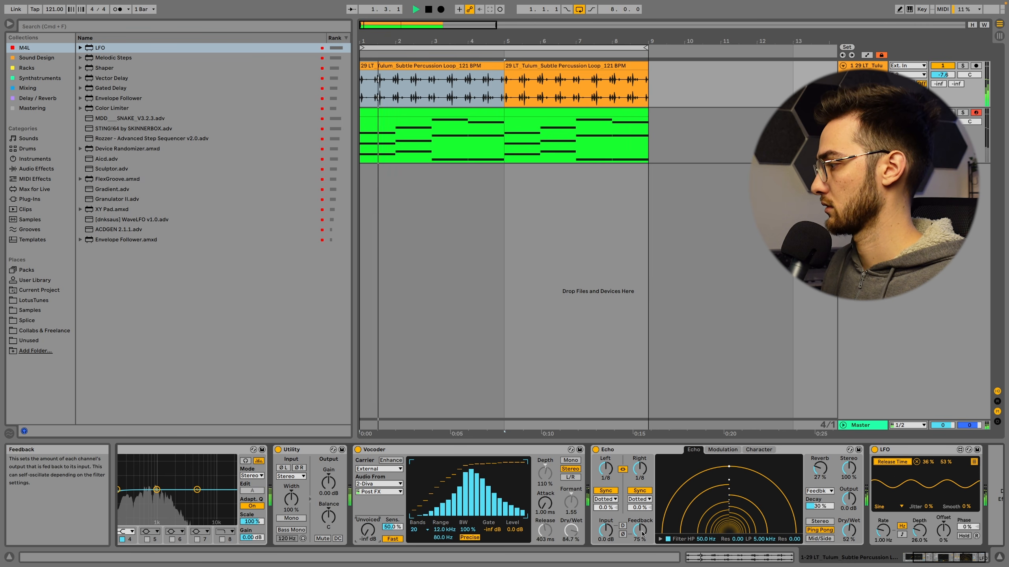
{"action": "left_click_drag", "start_coordinate": [642, 534], "coordinate": [642, 517]}
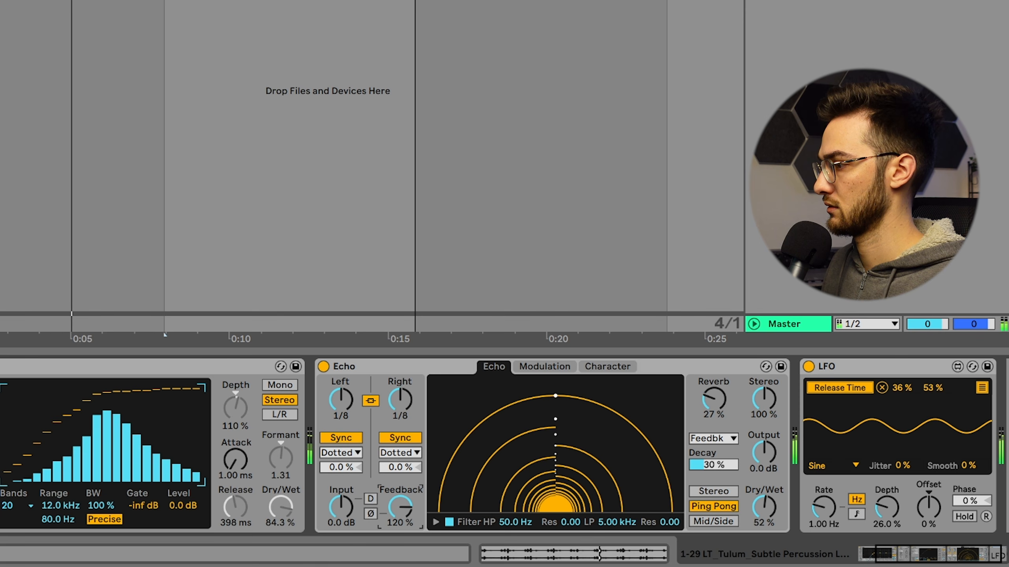
Step: Lower Echo's feedback to 70 %, and slightly raise the filter cutoff and resonance in Diva
{"action": "left_click_drag", "start_coordinate": [400, 508], "coordinate": [400, 535]}
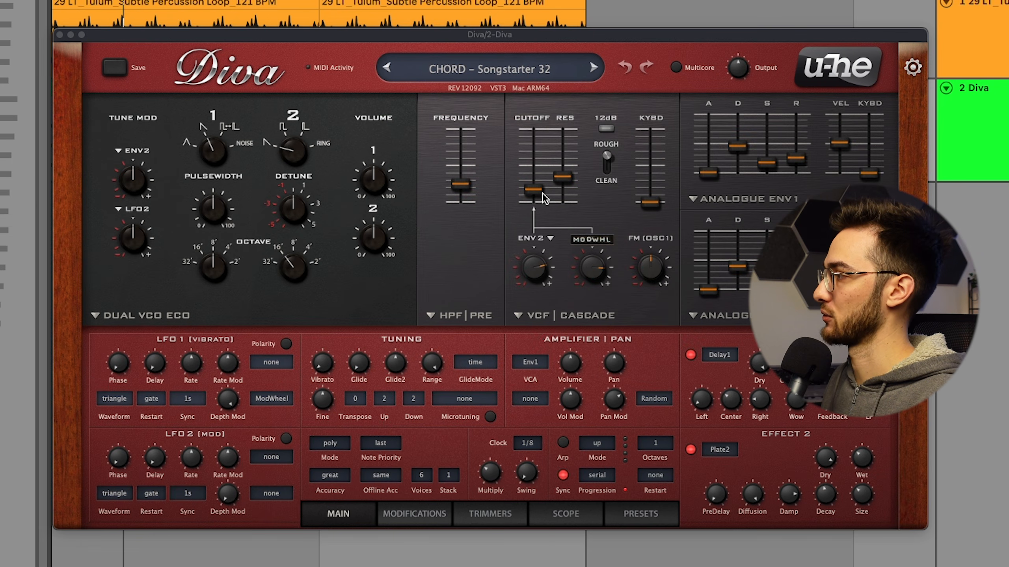
{"action": "mouse_move", "coordinate": [537, 187]}
{"action": "left_mouse_down"}
{"action": "mouse_move", "coordinate": [540, 163]}
{"action": "mouse_move", "coordinate": [538, 193]}
{"action": "left_mouse_up"}
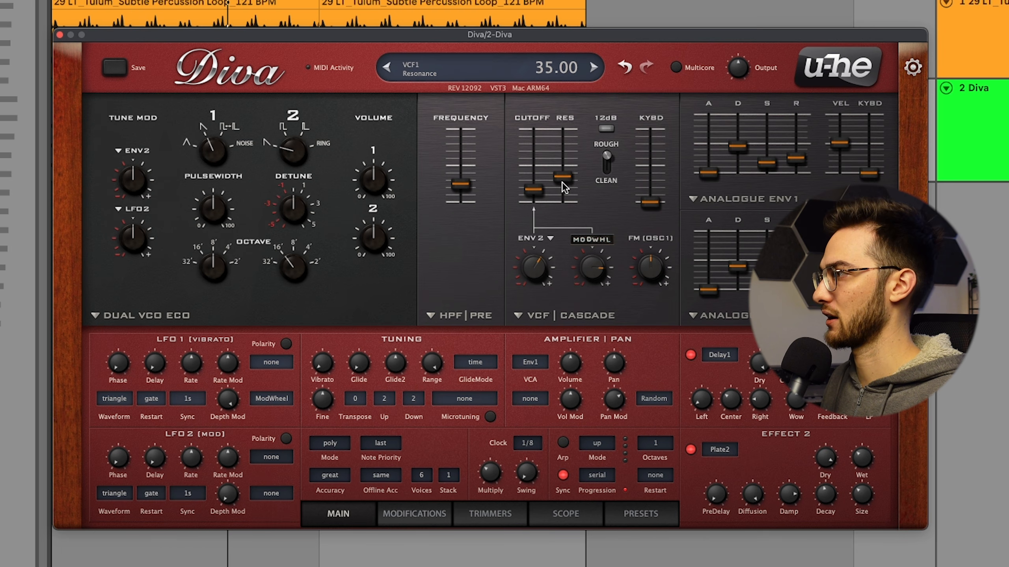
{"action": "mouse_move", "coordinate": [542, 172]}
{"action": "left_mouse_down"}
{"action": "mouse_move", "coordinate": [544, 162]}
{"action": "mouse_move", "coordinate": [548, 181]}
{"action": "left_mouse_up"}
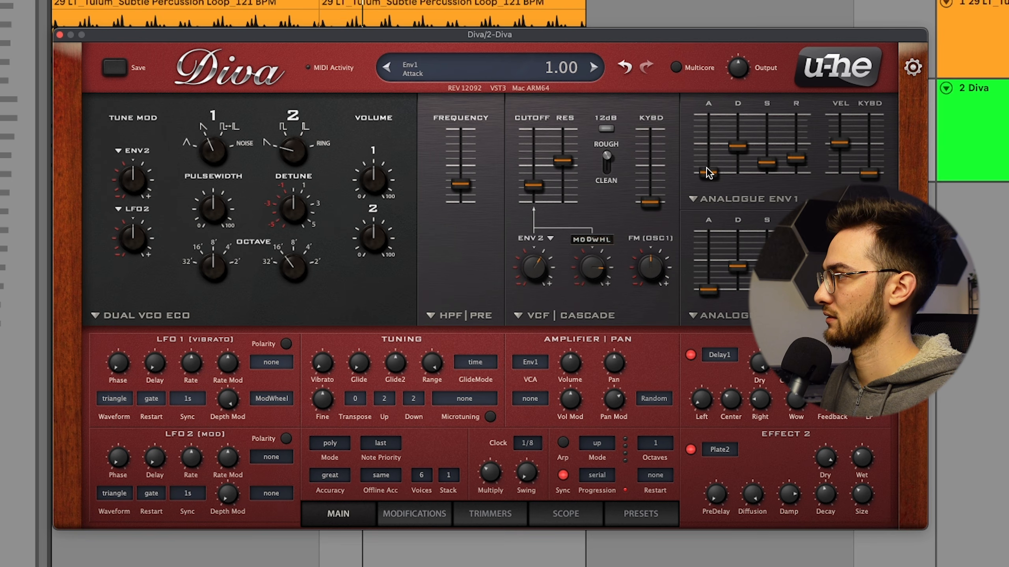
{"action": "left_click", "coordinate": [60, 35]}
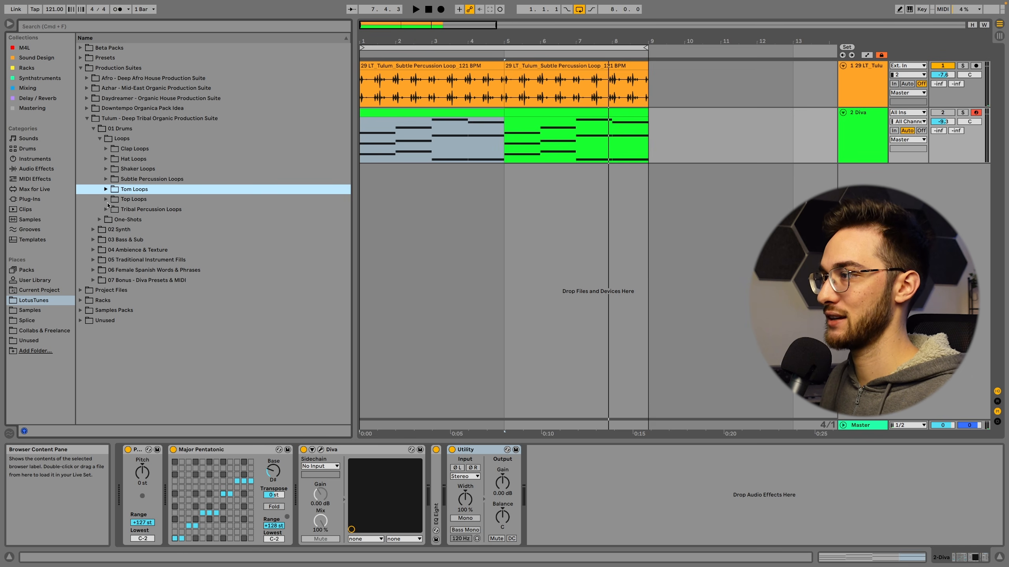
Step: Add 05 LT_Tulum_Top Loops_121 BPM from the Top Loops folder on a new track, duplicate the clip, and lower the track's volume to -14.6 dB
{"action": "left_click", "coordinate": [106, 200]}
{"action": "left_click_drag", "start_coordinate": [178, 250], "coordinate": [421, 203]}
{"action": "key", "text": "super+d"}
{"action": "left_click_drag", "start_coordinate": [942, 178], "coordinate": [942, 187]}
Step: Add 12 LT_Tulum_Top Loops_121 BPM on another new track, duplicate the clip through the end of bar 8, and select its track
{"action": "scroll", "coordinate": [198, 278], "scroll_direction": "down", "scroll_amount": 3}
{"action": "left_click_drag", "start_coordinate": [174, 278], "coordinate": [398, 234]}
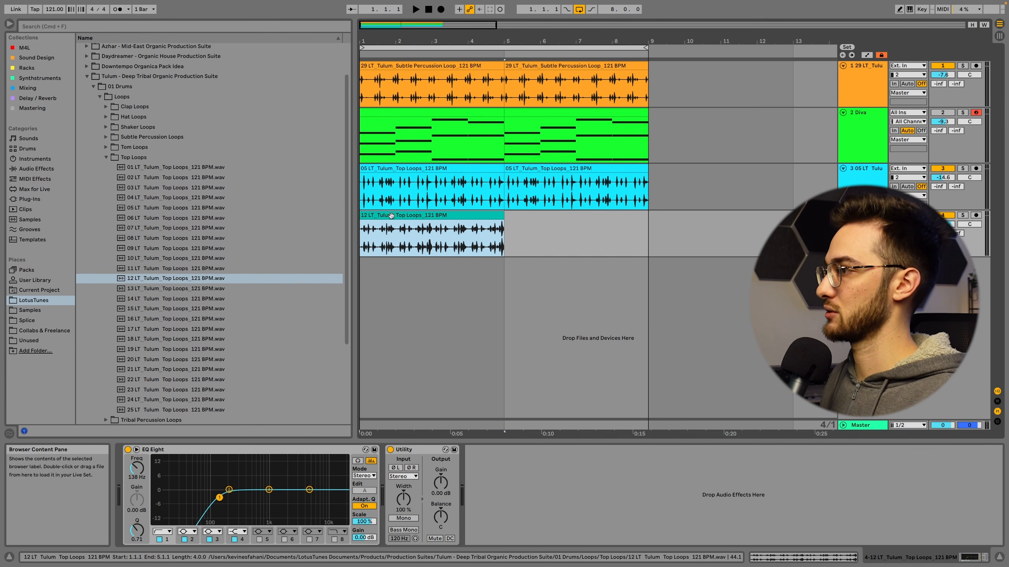
{"action": "key", "text": "super+d"}
{"action": "left_click", "coordinate": [862, 215]}
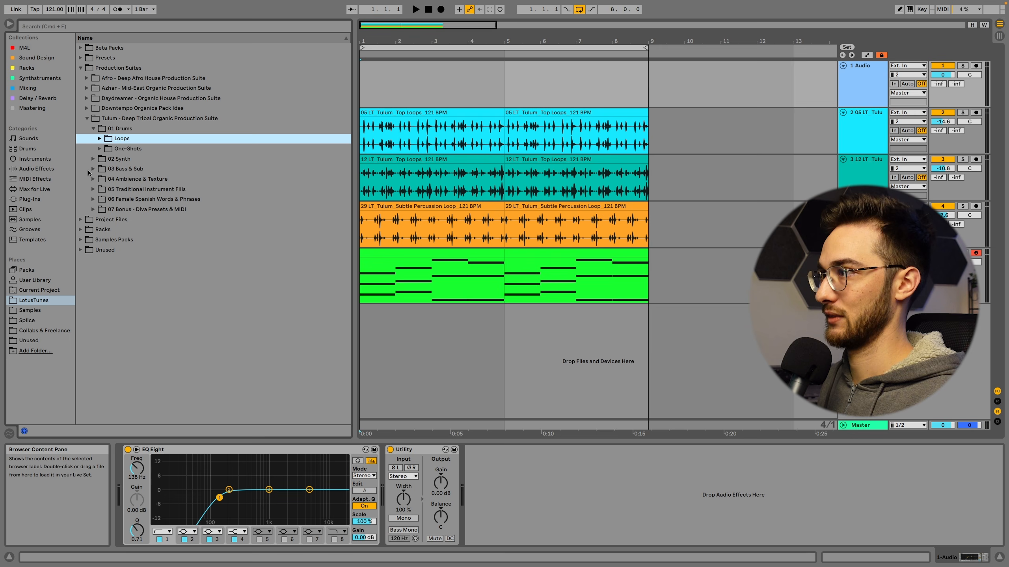
Step: Add LT_Kick Loop 03_110 BPM - Thuddy from the Downtempo Organica Pack Idea's drum loops to the empty first audio track
{"action": "left_click", "coordinate": [87, 118]}
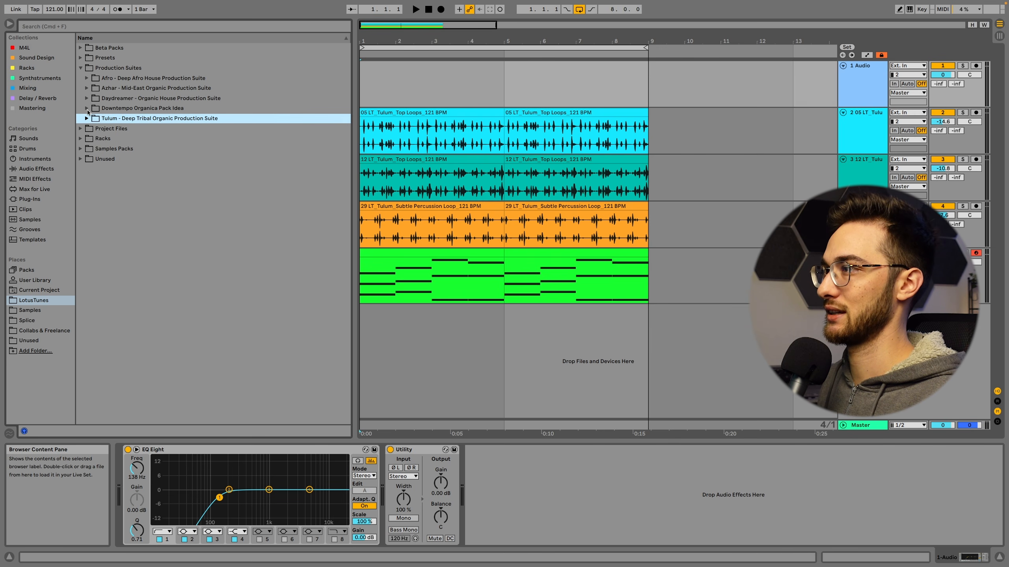
{"action": "left_click", "coordinate": [87, 108]}
{"action": "double_click", "coordinate": [93, 128]}
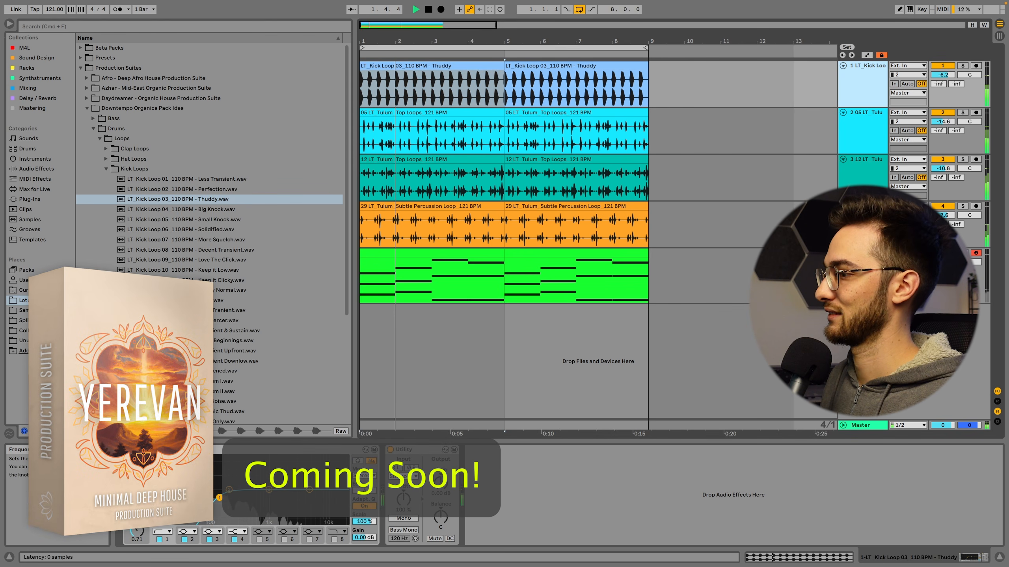
Step: Raise the subtle percussion track's volume to -5.8 dB during playback and show that track's devices
{"action": "left_click_drag", "start_coordinate": [944, 215], "coordinate": [944, 208]}
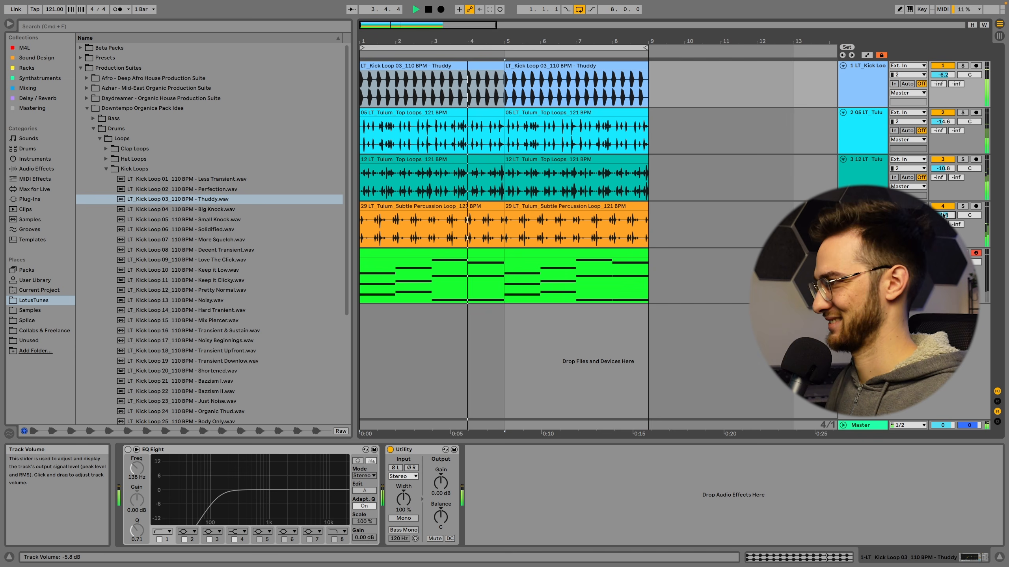
{"action": "left_click", "coordinate": [868, 207]}
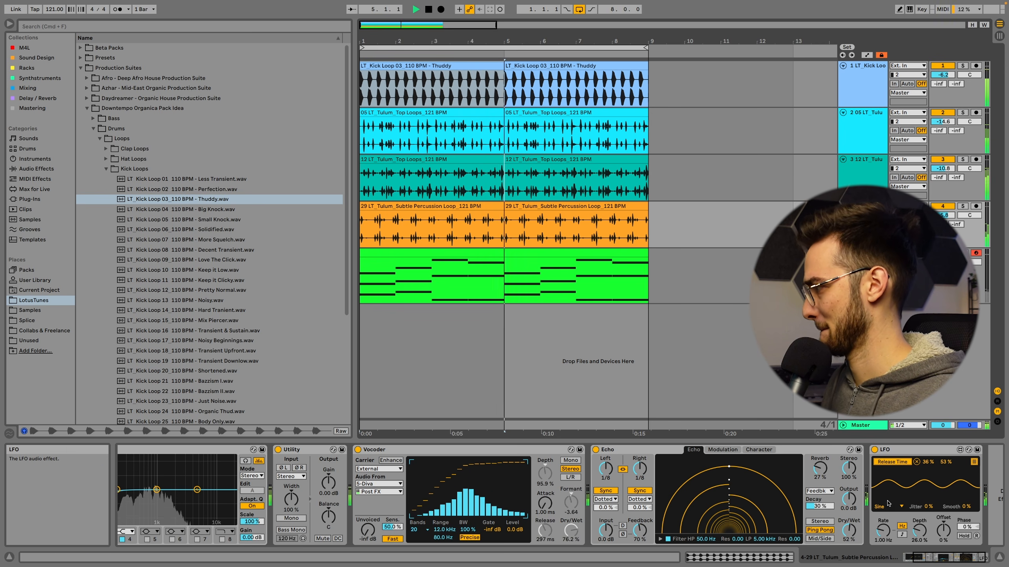
Step: Open Diva on the chord track, set its VCF1 filter frequency to 64, and close the plug-in window
{"action": "left_click", "coordinate": [864, 253]}
{"action": "left_click", "coordinate": [320, 450]}
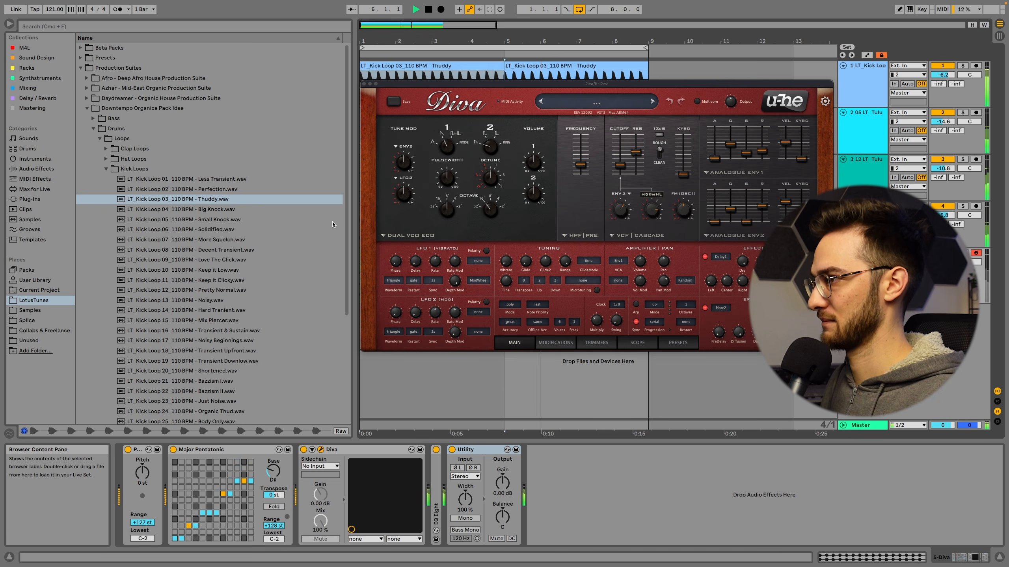
{"action": "left_click_drag", "start_coordinate": [620, 165], "coordinate": [624, 161]}
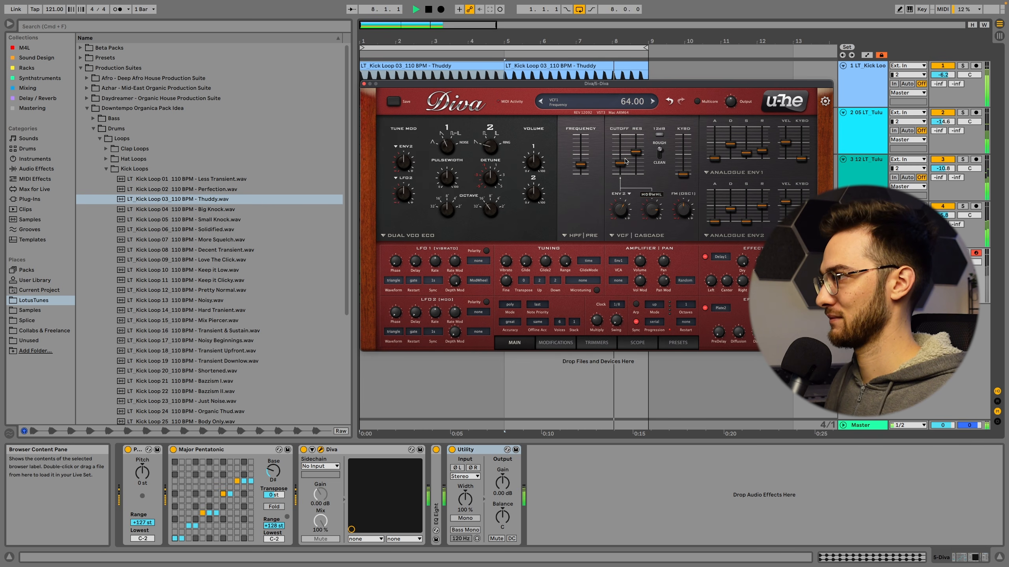
{"action": "left_click", "coordinate": [484, 216]}
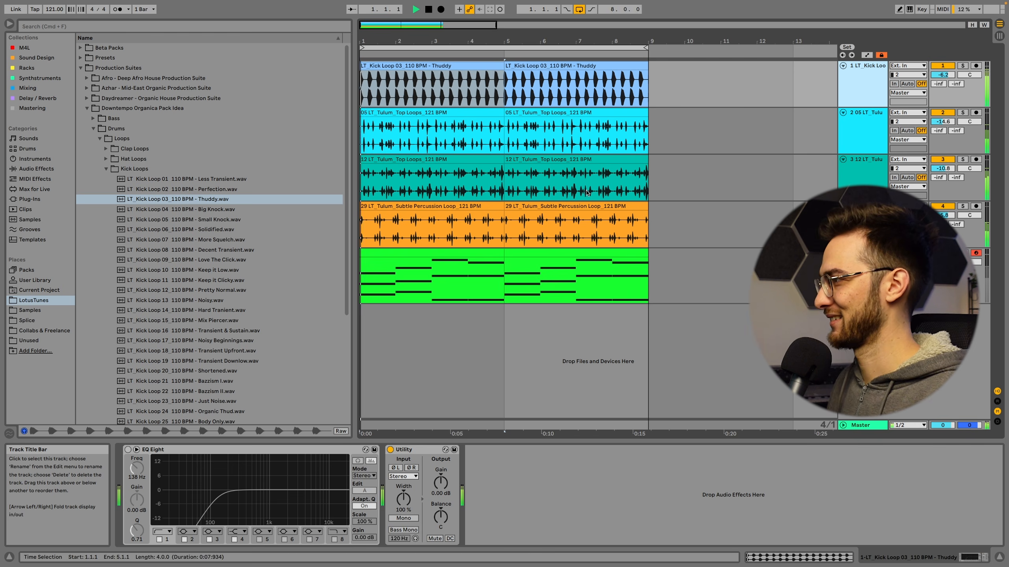